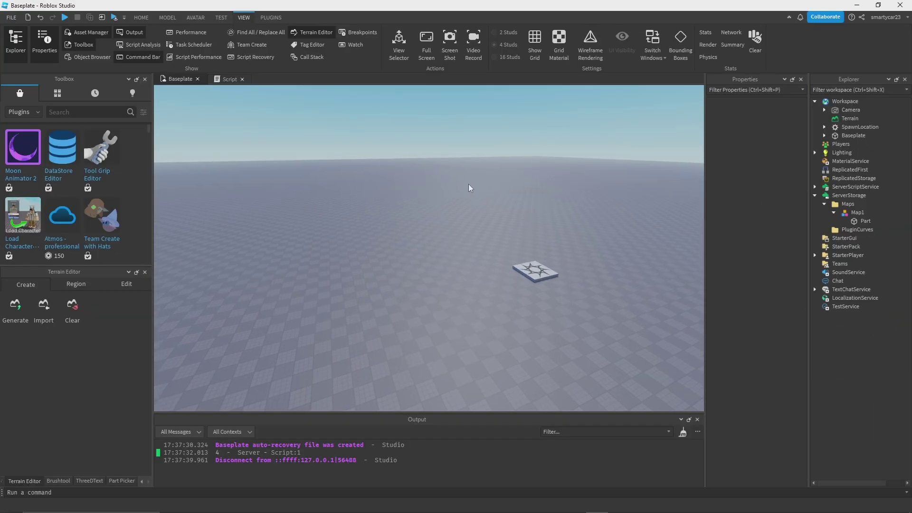
{"action": "right_click_drag", "start_coordinate": [469, 184], "coordinate": [463, 193]}
{"action": "scroll", "coordinate": [442, 197], "scroll_direction": "up", "scroll_amount": 3}
{"action": "scroll", "coordinate": [442, 197], "scroll_direction": "down", "scroll_amount": 3}
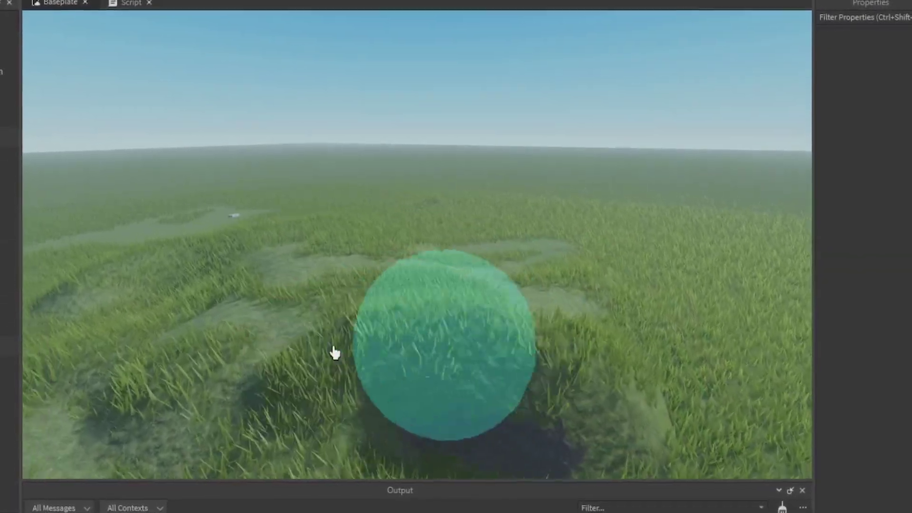
Sculpt the grass terrain into a rounded mound with a large spherical terrain brush.
{"action": "mouse_move", "coordinate": [334, 350]}
{"action": "left_mouse_down"}
{"action": "mouse_move", "coordinate": [448, 296]}
{"action": "mouse_move", "coordinate": [490, 290]}
{"action": "left_mouse_up"}
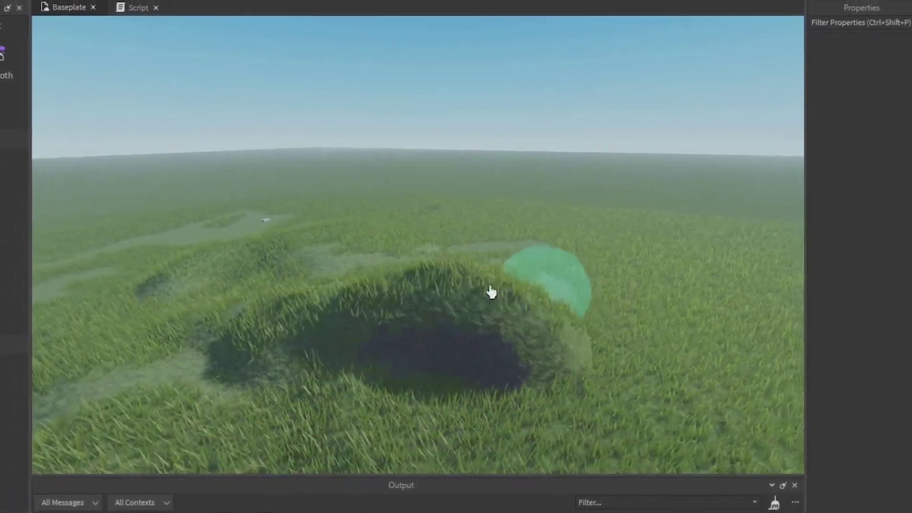
{"action": "scroll", "coordinate": [505, 315], "scroll_direction": "up", "scroll_amount": 5}
{"action": "mouse_move", "coordinate": [537, 392]}
{"action": "left_mouse_down"}
{"action": "mouse_move", "coordinate": [434, 369]}
{"action": "mouse_move", "coordinate": [365, 312]}
{"action": "mouse_move", "coordinate": [361, 352]}
{"action": "left_mouse_up"}
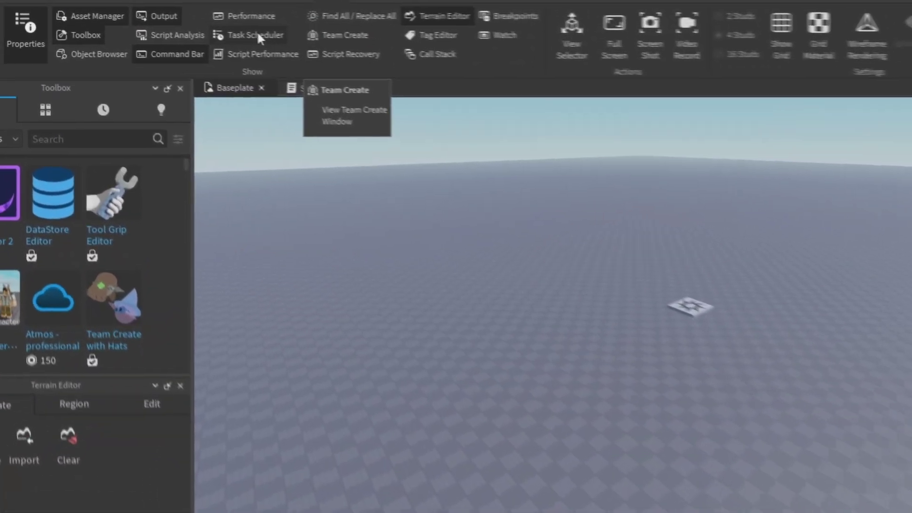
Close the Toolbox, keeping the Terrain Editor open with the view options shown.
{"action": "left_click", "coordinate": [141, 17]}
{"action": "left_click", "coordinate": [244, 17]}
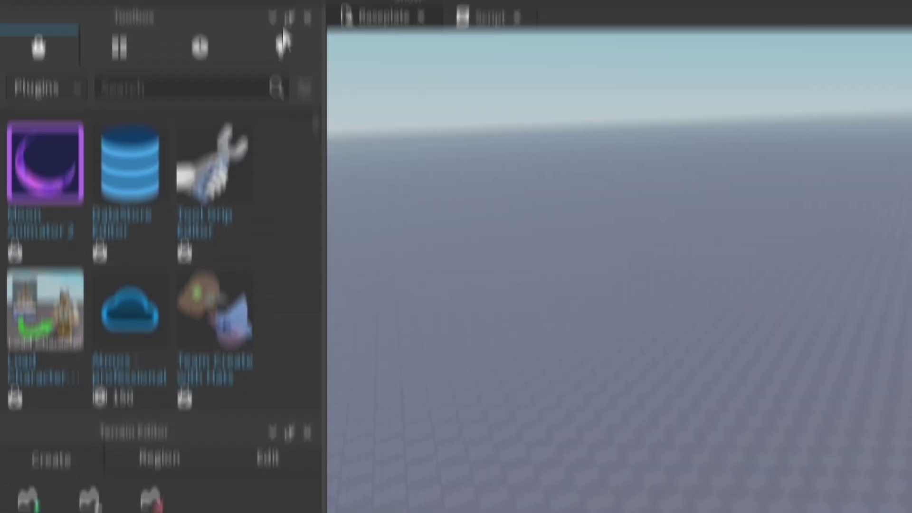
{"action": "left_click", "coordinate": [308, 18]}
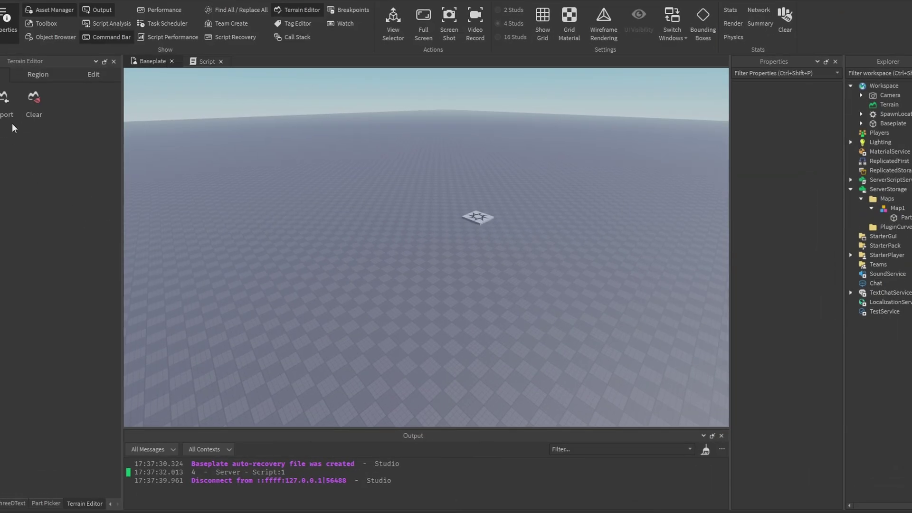
Add a broad patch of grass terrain on the baseplate with the spherical Add brush at base size 6.
{"action": "left_click", "coordinate": [89, 78]}
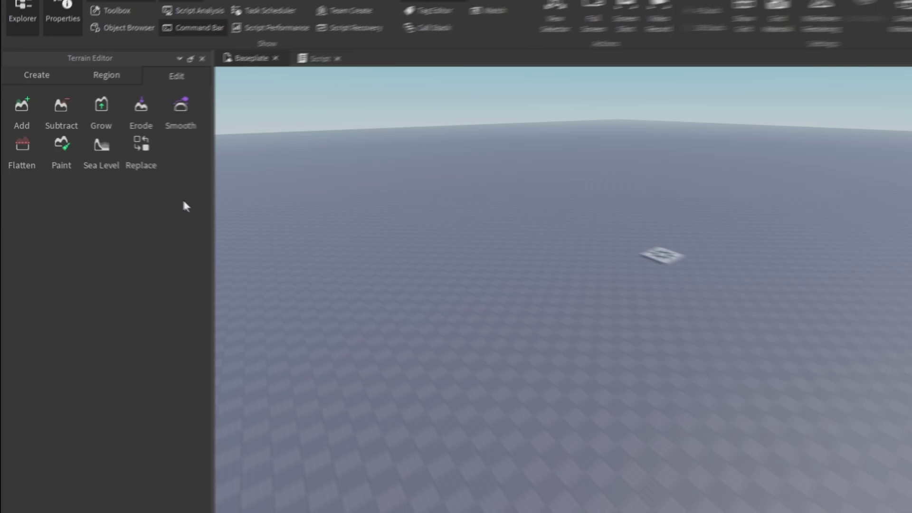
{"action": "left_click", "coordinate": [56, 88]}
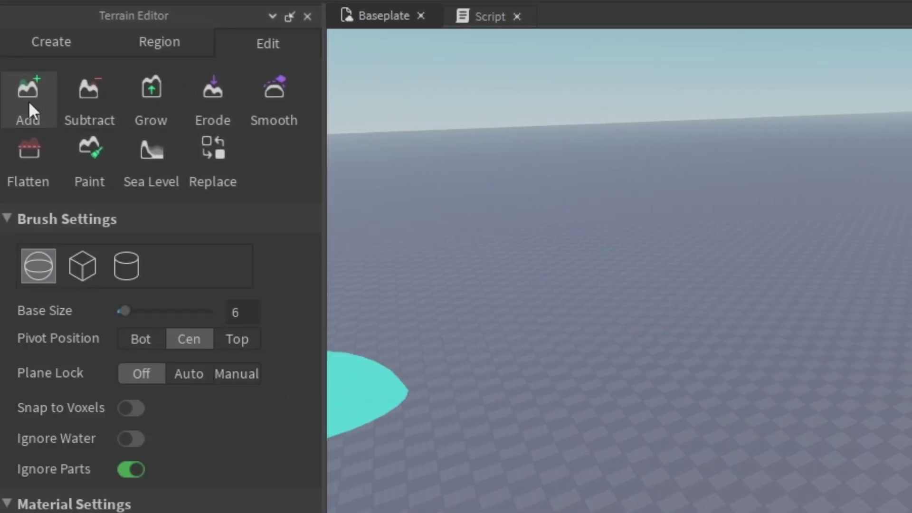
{"action": "mouse_move", "coordinate": [391, 170]}
{"action": "left_mouse_down"}
{"action": "mouse_move", "coordinate": [315, 183]}
{"action": "mouse_move", "coordinate": [497, 182]}
{"action": "mouse_move", "coordinate": [458, 211]}
{"action": "mouse_move", "coordinate": [262, 231]}
{"action": "left_mouse_up"}
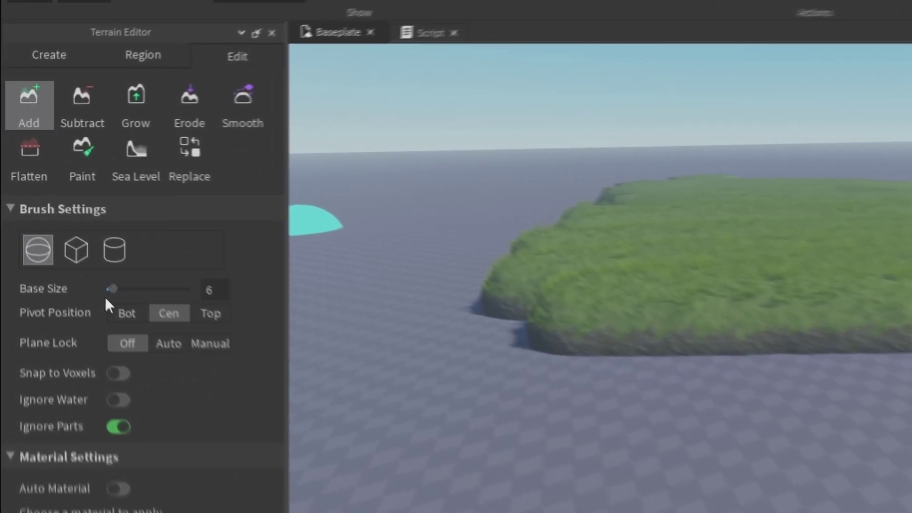
Set the Add brush's base size to 5 and extend the grass patch across more of the baseplate.
{"action": "mouse_move", "coordinate": [113, 289]}
{"action": "left_mouse_down"}
{"action": "mouse_move", "coordinate": [133, 288]}
{"action": "mouse_move", "coordinate": [111, 289]}
{"action": "left_mouse_up"}
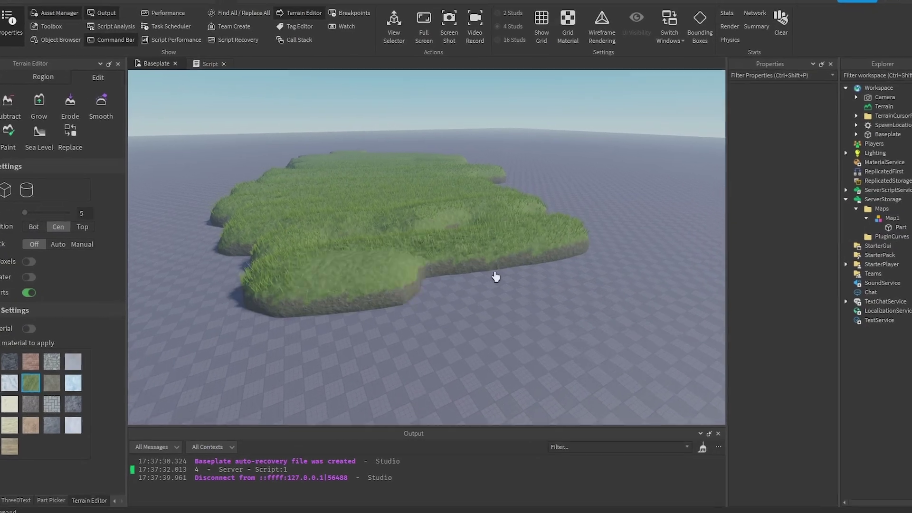
{"action": "mouse_move", "coordinate": [496, 276]}
{"action": "left_mouse_down"}
{"action": "mouse_move", "coordinate": [252, 290]}
{"action": "mouse_move", "coordinate": [309, 264]}
{"action": "mouse_move", "coordinate": [574, 255]}
{"action": "mouse_move", "coordinate": [620, 328]}
{"action": "left_mouse_up"}
{"action": "left_click_drag", "start_coordinate": [674, 351], "coordinate": [572, 407]}
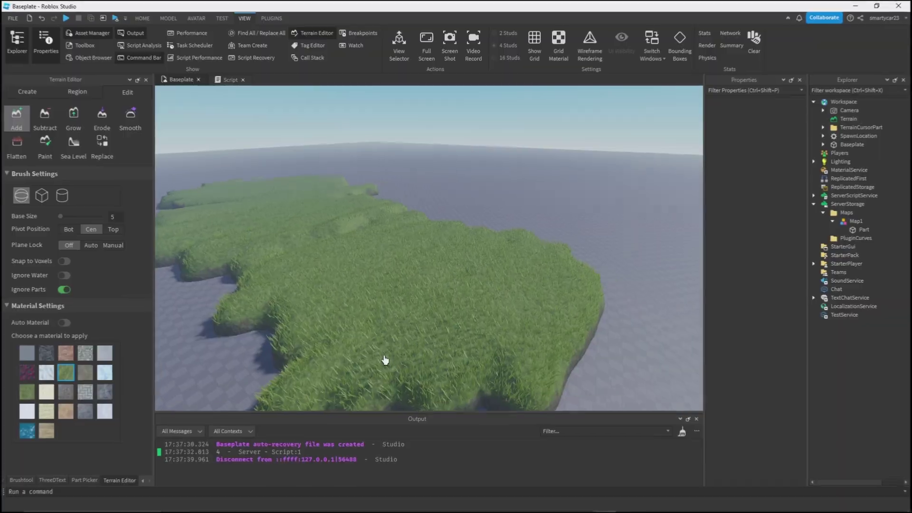
Build up raised mounds and ridges on the grass patch with the spherical Add brush.
{"action": "mouse_move", "coordinate": [385, 361]}
{"action": "left_mouse_down"}
{"action": "mouse_move", "coordinate": [471, 326]}
{"action": "mouse_move", "coordinate": [469, 302]}
{"action": "mouse_move", "coordinate": [390, 265]}
{"action": "mouse_move", "coordinate": [386, 323]}
{"action": "mouse_move", "coordinate": [484, 263]}
{"action": "mouse_move", "coordinate": [446, 355]}
{"action": "mouse_move", "coordinate": [475, 334]}
{"action": "mouse_move", "coordinate": [459, 280]}
{"action": "mouse_move", "coordinate": [389, 239]}
{"action": "mouse_move", "coordinate": [368, 313]}
{"action": "left_mouse_up"}
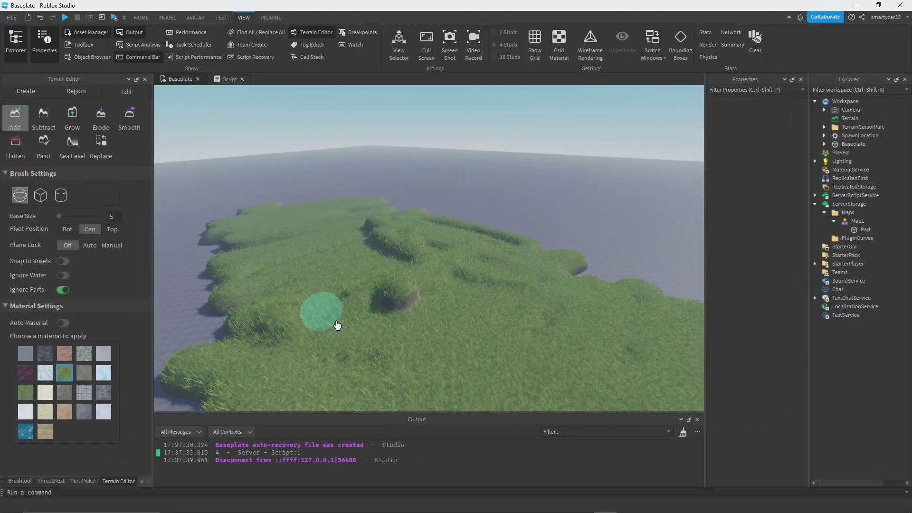
{"action": "left_click_drag", "start_coordinate": [338, 326], "coordinate": [470, 357]}
{"action": "mouse_move", "coordinate": [443, 285]}
{"action": "left_mouse_down"}
{"action": "mouse_move", "coordinate": [342, 389]}
{"action": "mouse_move", "coordinate": [452, 219]}
{"action": "left_mouse_up"}
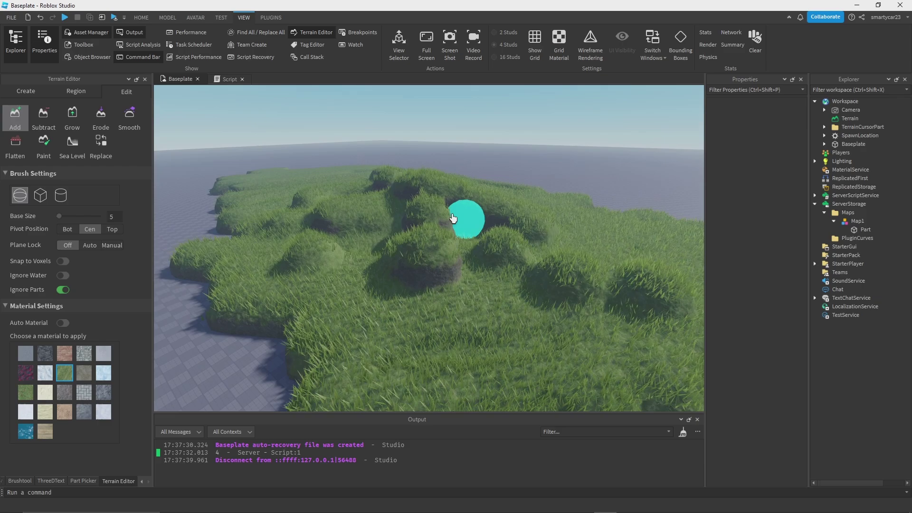
{"action": "right_click_drag", "start_coordinate": [452, 219], "coordinate": [456, 220]}
{"action": "left_click_drag", "start_coordinate": [456, 220], "coordinate": [467, 211]}
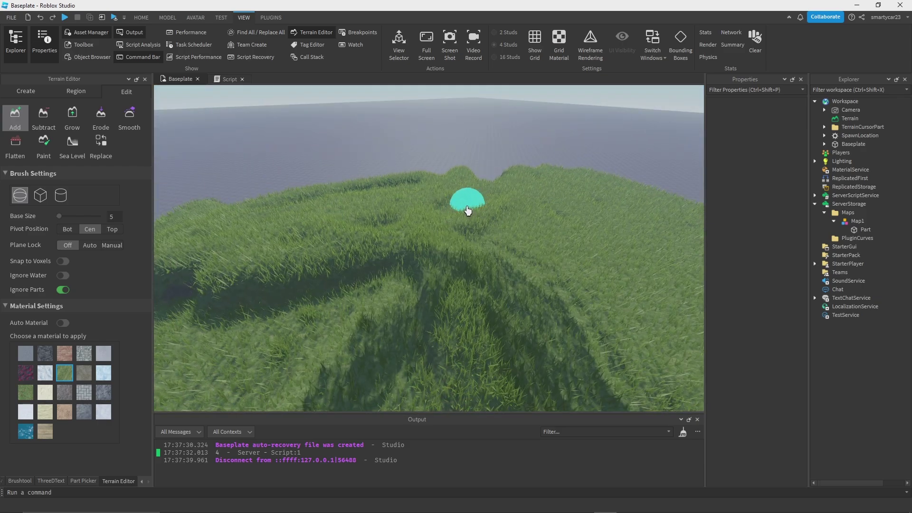
Convert the baseplate into grass terrain with the Part to Terrain plugin.
{"action": "mouse_move", "coordinate": [467, 211]}
{"action": "right_mouse_down"}
{"action": "mouse_move", "coordinate": [328, 157]}
{"action": "mouse_move", "coordinate": [408, 172]}
{"action": "right_mouse_up"}
{"action": "left_click", "coordinate": [271, 18]}
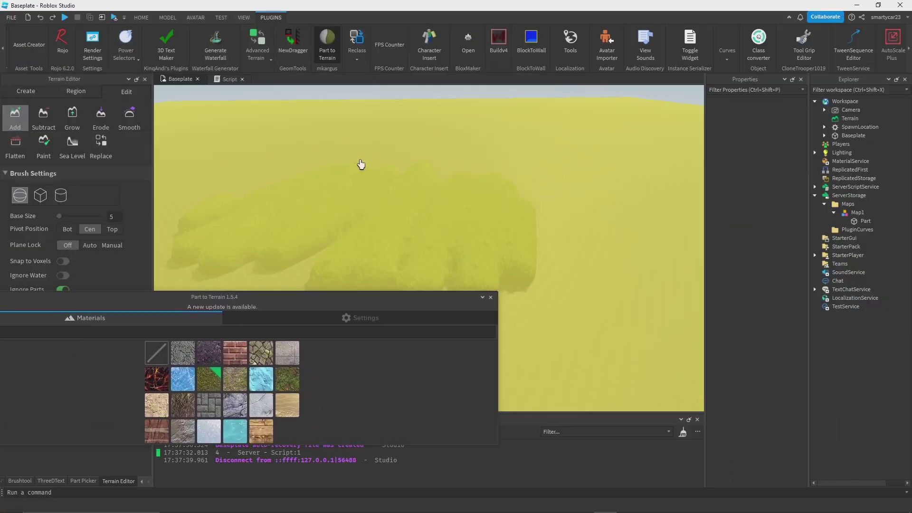
{"action": "left_click", "coordinate": [402, 224]}
{"action": "left_click", "coordinate": [147, 20]}
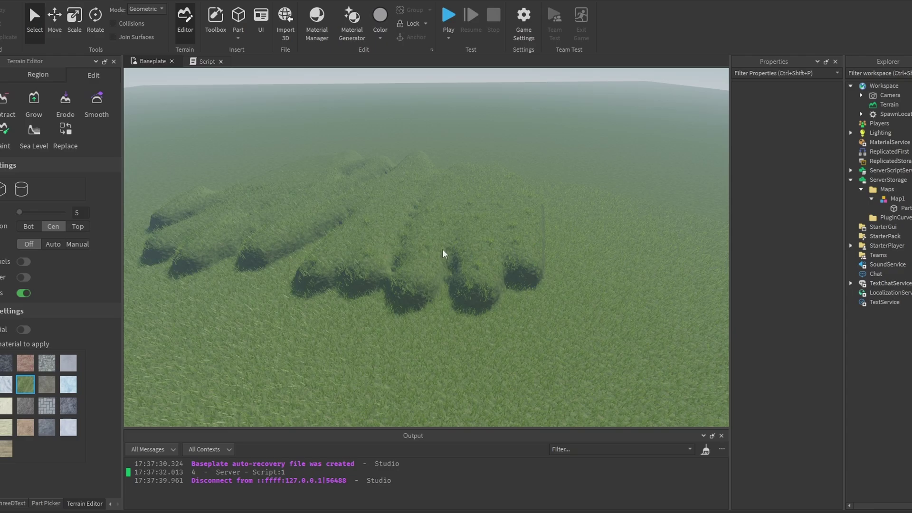
{"action": "scroll", "coordinate": [545, 287], "scroll_direction": "up", "scroll_amount": 8}
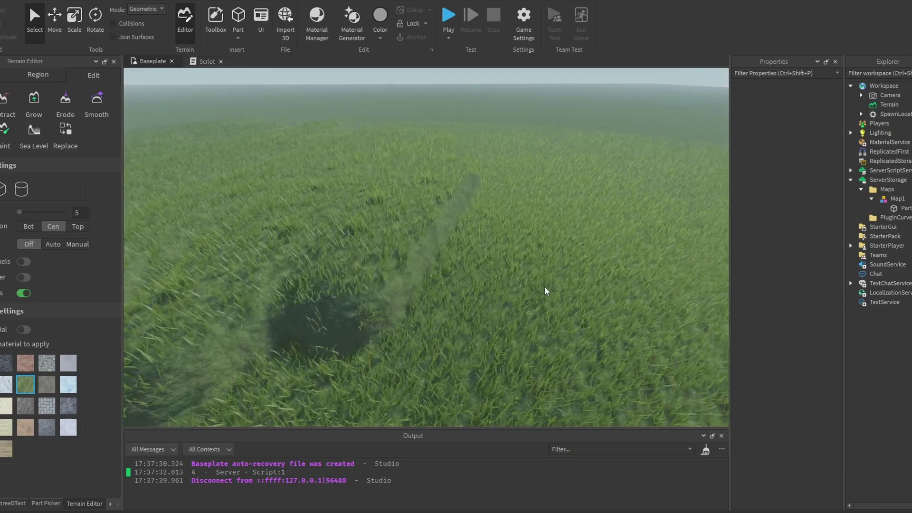
{"action": "scroll", "coordinate": [544, 286], "scroll_direction": "down", "scroll_amount": 5}
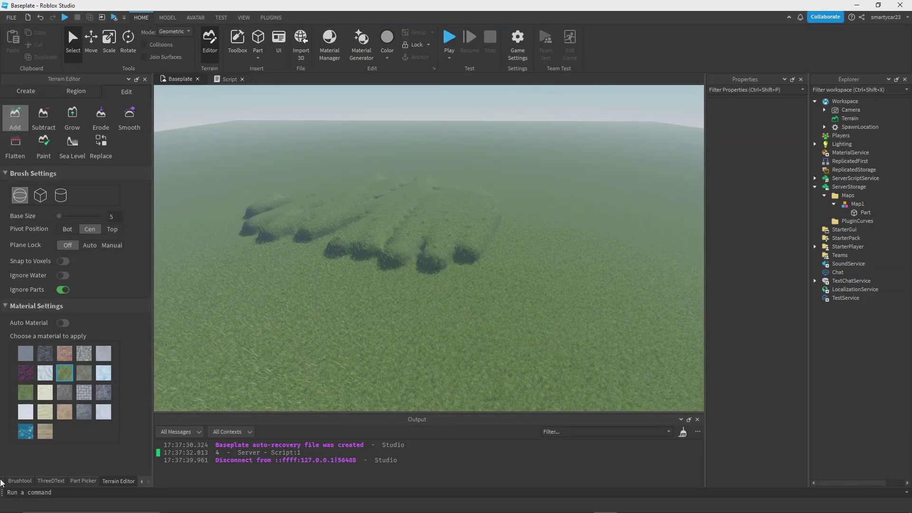
{"action": "left_click", "coordinate": [3, 482]}
{"action": "left_click", "coordinate": [56, 481]}
{"action": "left_click", "coordinate": [114, 481]}
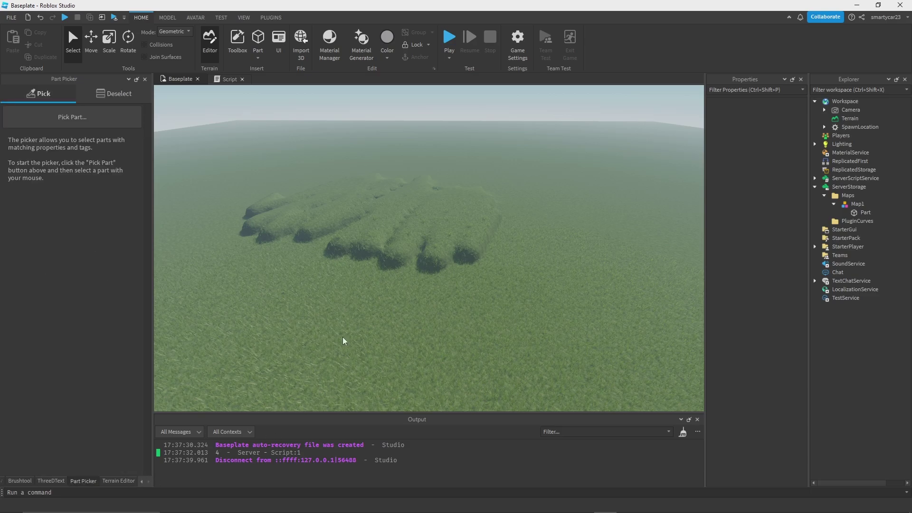
Flatten the raised grass ridges with the spherical Flatten brush at base size 26 and strength 1.
{"action": "scroll", "coordinate": [350, 193], "scroll_direction": "up", "scroll_amount": 5}
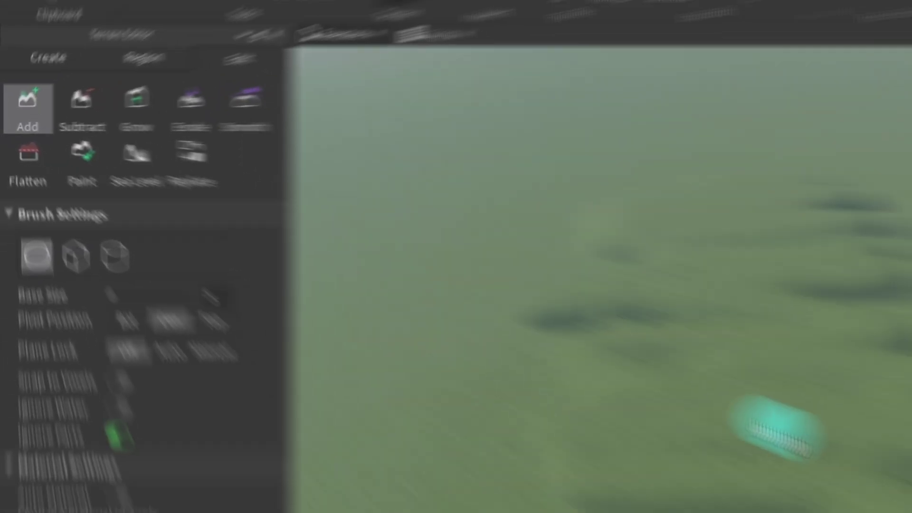
{"action": "scroll", "coordinate": [373, 258], "scroll_direction": "up", "scroll_amount": 5}
{"action": "scroll", "coordinate": [372, 259], "scroll_direction": "down", "scroll_amount": 6}
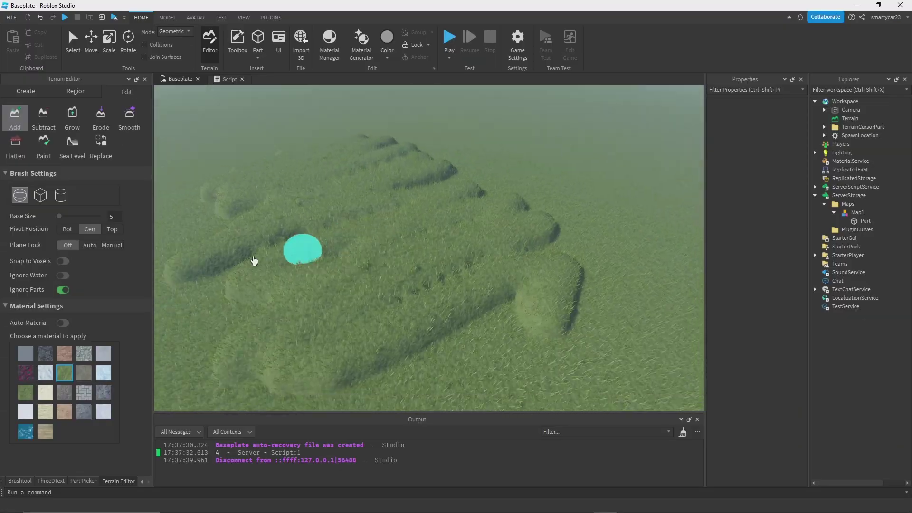
{"action": "left_click", "coordinate": [17, 151]}
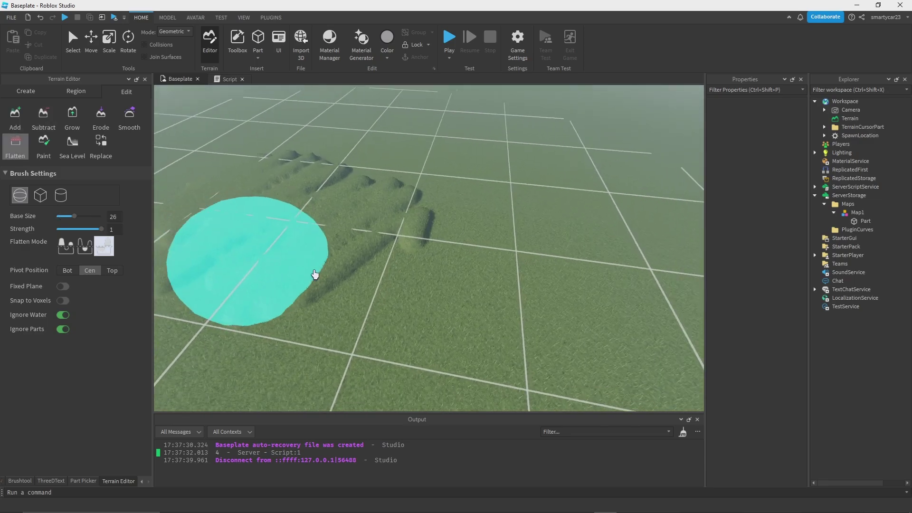
{"action": "key", "text": "a"}
{"action": "mouse_move", "coordinate": [434, 204]}
{"action": "left_mouse_down"}
{"action": "mouse_move", "coordinate": [432, 234]}
{"action": "mouse_move", "coordinate": [394, 268]}
{"action": "mouse_move", "coordinate": [412, 229]}
{"action": "mouse_move", "coordinate": [382, 159]}
{"action": "mouse_move", "coordinate": [505, 201]}
{"action": "mouse_move", "coordinate": [362, 270]}
{"action": "mouse_move", "coordinate": [380, 244]}
{"action": "mouse_move", "coordinate": [352, 179]}
{"action": "left_mouse_up"}
{"action": "key", "text": "w"}
{"action": "key", "text": "s"}
{"action": "key", "text": "d"}
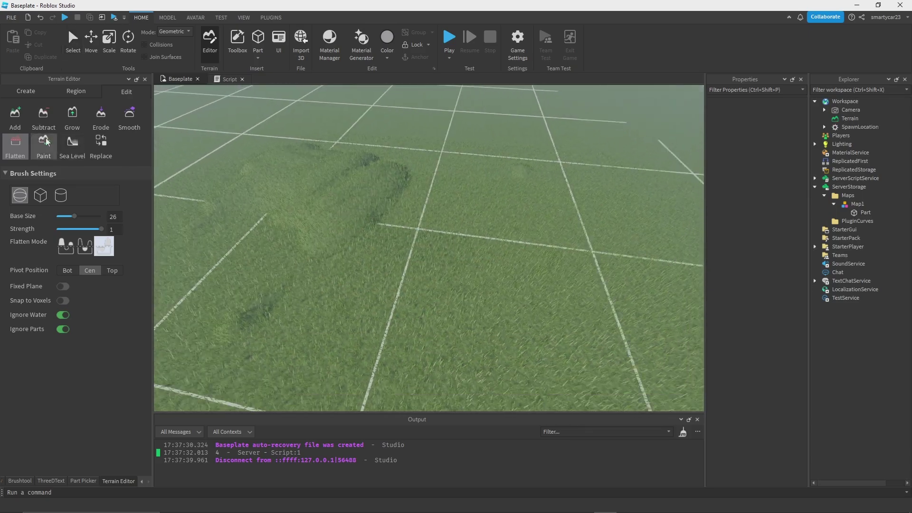
Switch to the Paint terrain tool and set its spherical brush to base size 1.
{"action": "left_click", "coordinate": [46, 142]}
{"action": "right_click_drag", "start_coordinate": [469, 259], "coordinate": [470, 259]}
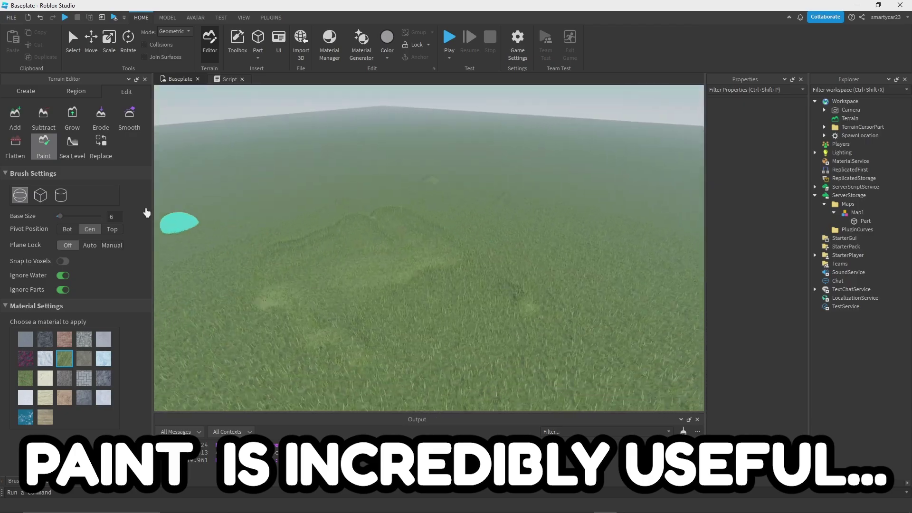
{"action": "key", "text": "a"}
{"action": "left_click_drag", "start_coordinate": [57, 217], "coordinate": [52, 219]}
{"action": "scroll", "coordinate": [350, 277], "scroll_direction": "up", "scroll_amount": 5}
{"action": "right_click_drag", "start_coordinate": [351, 278], "coordinate": [354, 282]}
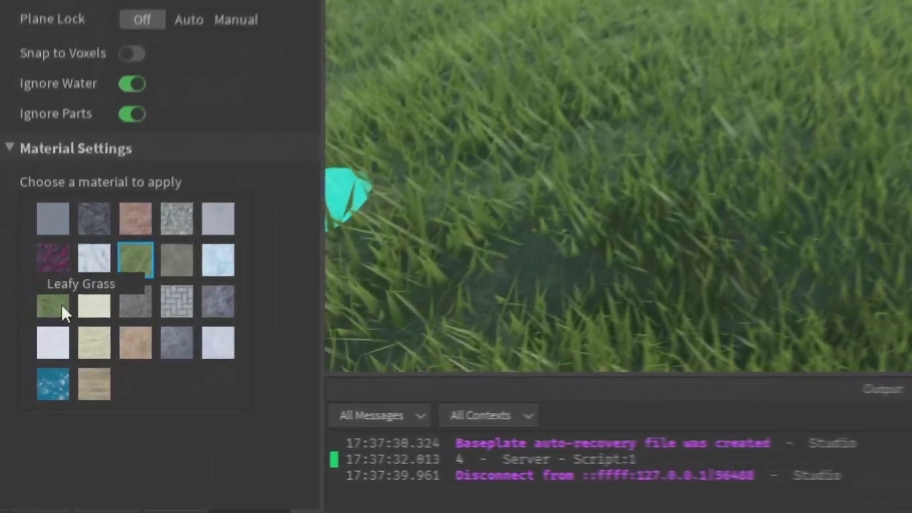
Paint a narrow strip of Leafy Grass through the tall grass beside the mound.
{"action": "left_click", "coordinate": [42, 329]}
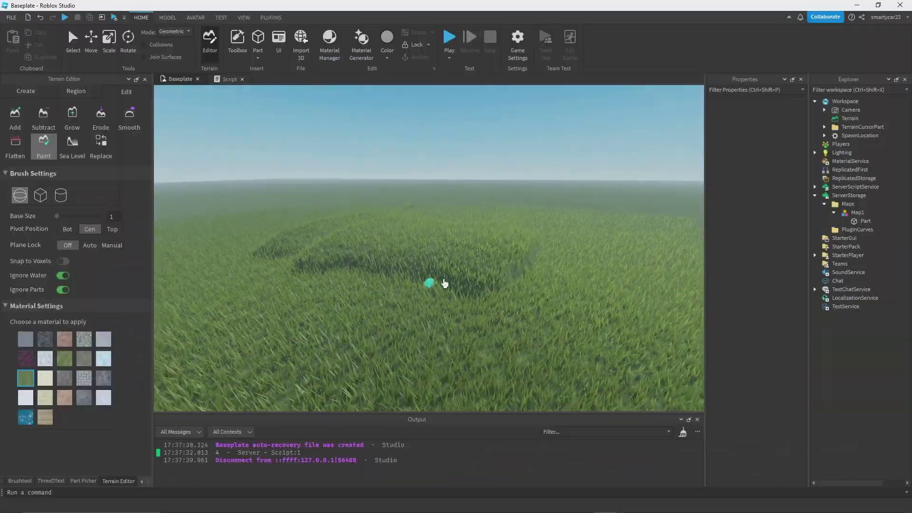
{"action": "key", "text": "w"}
{"action": "right_click_drag", "start_coordinate": [499, 217], "coordinate": [505, 213]}
{"action": "key", "text": "w"}
{"action": "scroll", "coordinate": [452, 258], "scroll_direction": "up", "scroll_amount": 5}
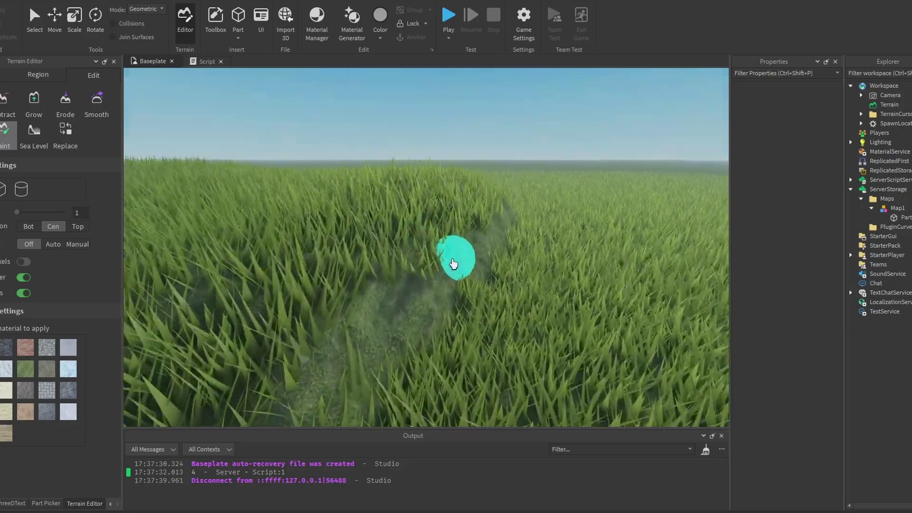
{"action": "scroll", "coordinate": [476, 268], "scroll_direction": "down", "scroll_amount": 4}
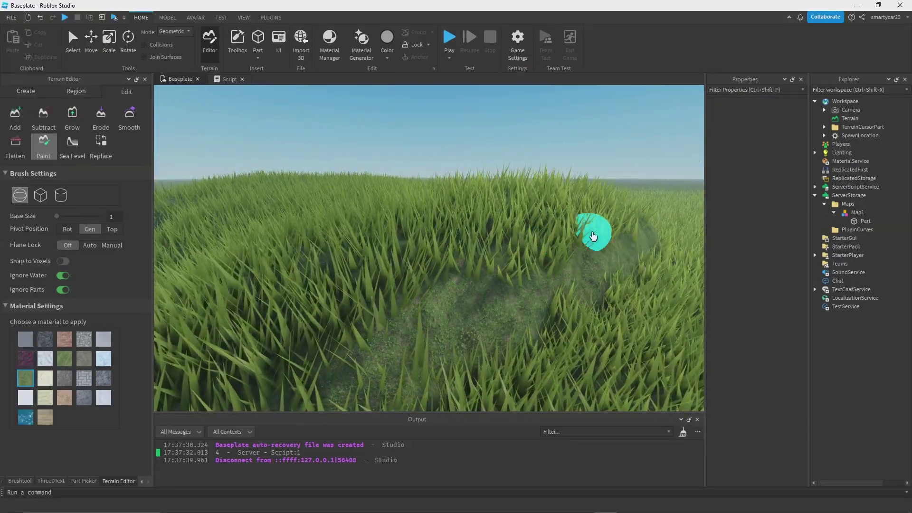
Switch the Terrain's Decoration property off and back on to compare the ground with and without grass blades.
{"action": "left_click", "coordinate": [851, 118]}
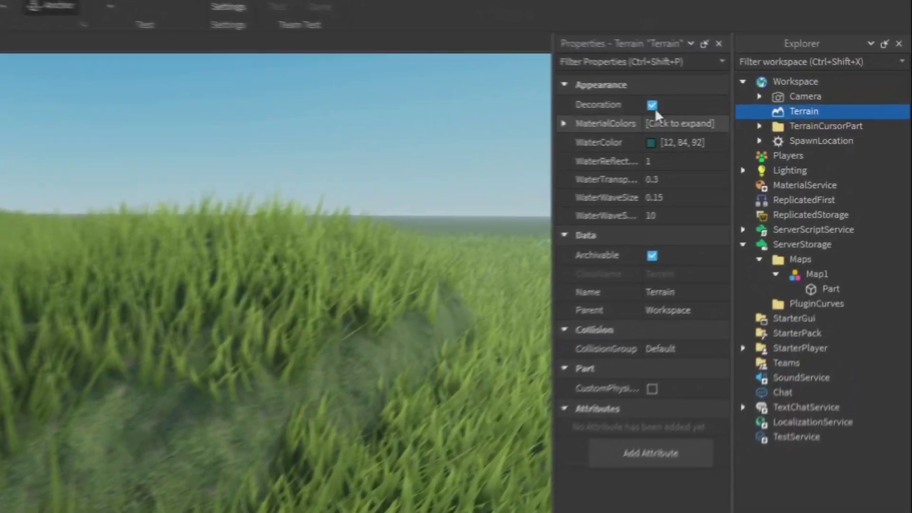
{"action": "left_click", "coordinate": [716, 111]}
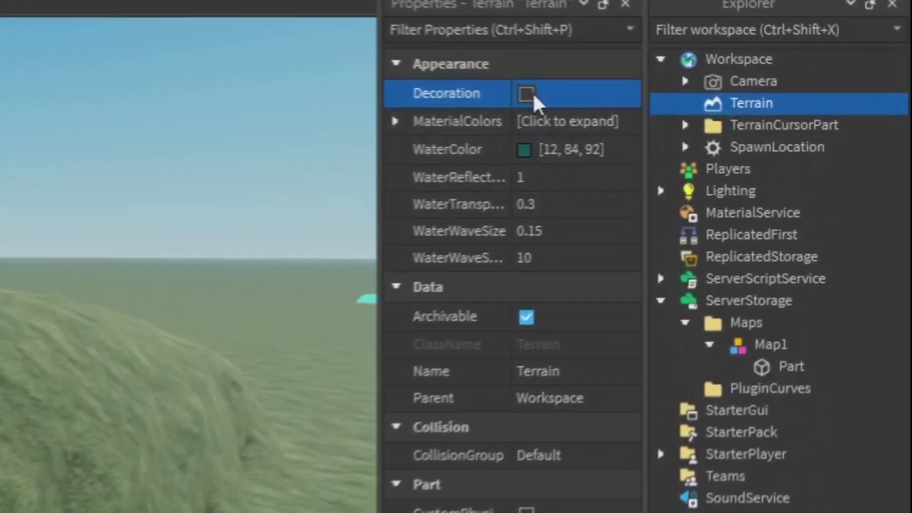
{"action": "left_click", "coordinate": [716, 112]}
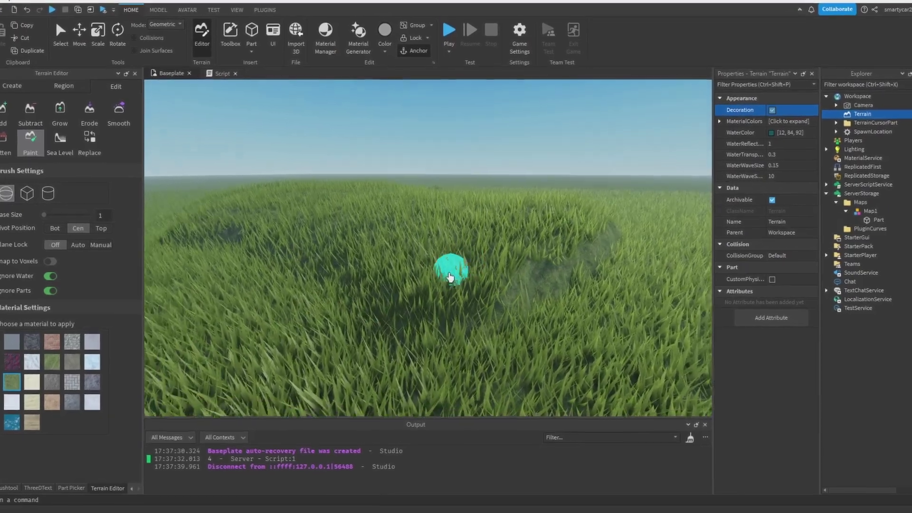
Paint irregular Leafy Grass patches and winding paths across the mound and surrounding grass field.
{"action": "mouse_move", "coordinate": [383, 348]}
{"action": "left_mouse_down"}
{"action": "mouse_move", "coordinate": [442, 360]}
{"action": "mouse_move", "coordinate": [561, 336]}
{"action": "mouse_move", "coordinate": [310, 306]}
{"action": "mouse_move", "coordinate": [321, 337]}
{"action": "mouse_move", "coordinate": [325, 311]}
{"action": "mouse_move", "coordinate": [482, 264]}
{"action": "mouse_move", "coordinate": [571, 258]}
{"action": "mouse_move", "coordinate": [643, 316]}
{"action": "left_mouse_up"}
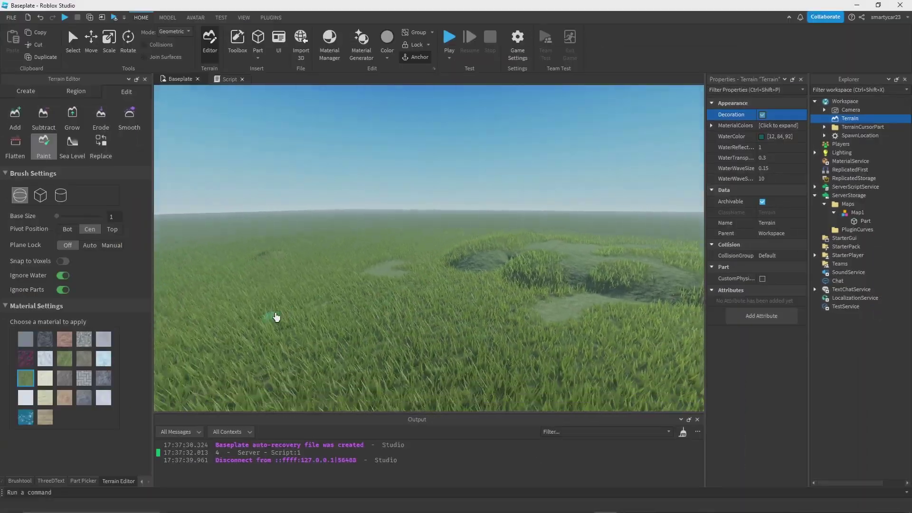
{"action": "scroll", "coordinate": [456, 309], "scroll_direction": "up", "scroll_amount": 5}
{"action": "scroll", "coordinate": [380, 330], "scroll_direction": "down", "scroll_amount": 6}
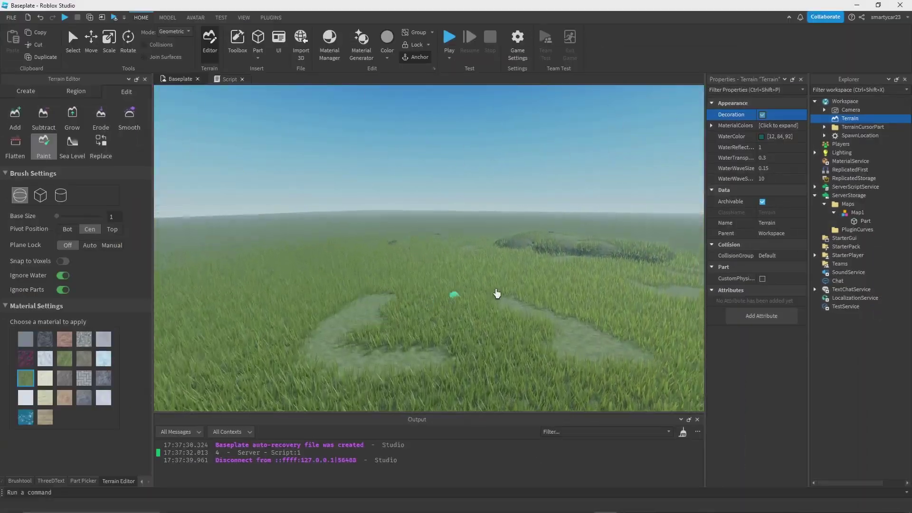
{"action": "right_click_drag", "start_coordinate": [422, 269], "coordinate": [336, 317]}
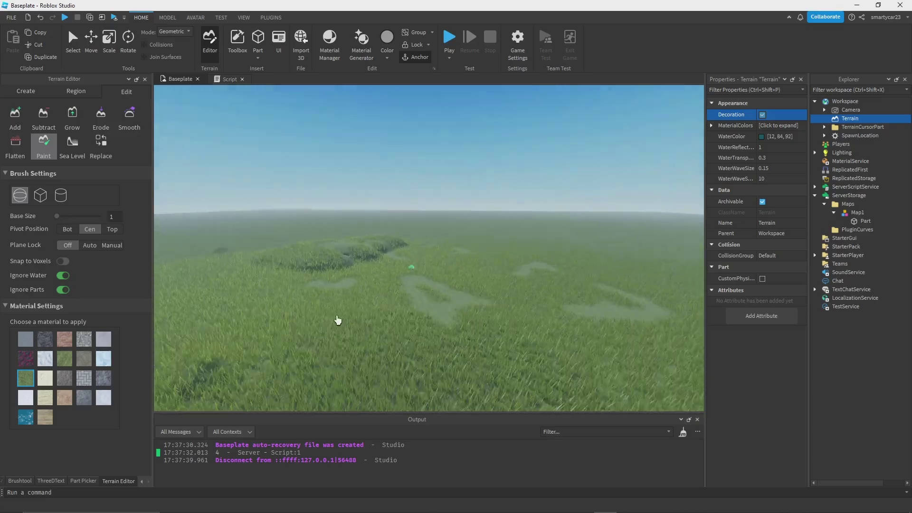
{"action": "key", "text": "s"}
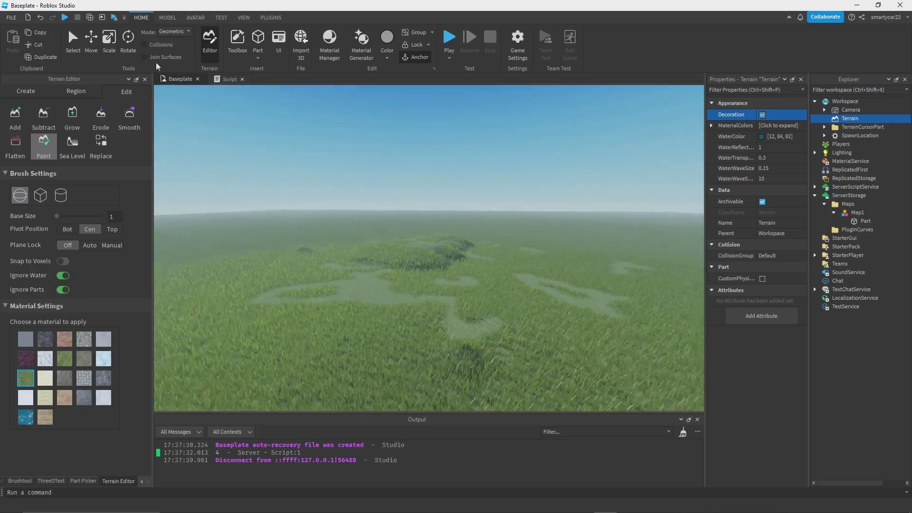
{"action": "key", "text": "a"}
Switch to the Select tool and insert a new block part on the painted Leafy Grass area.
{"action": "left_click", "coordinate": [76, 41]}
{"action": "left_click", "coordinate": [258, 40]}
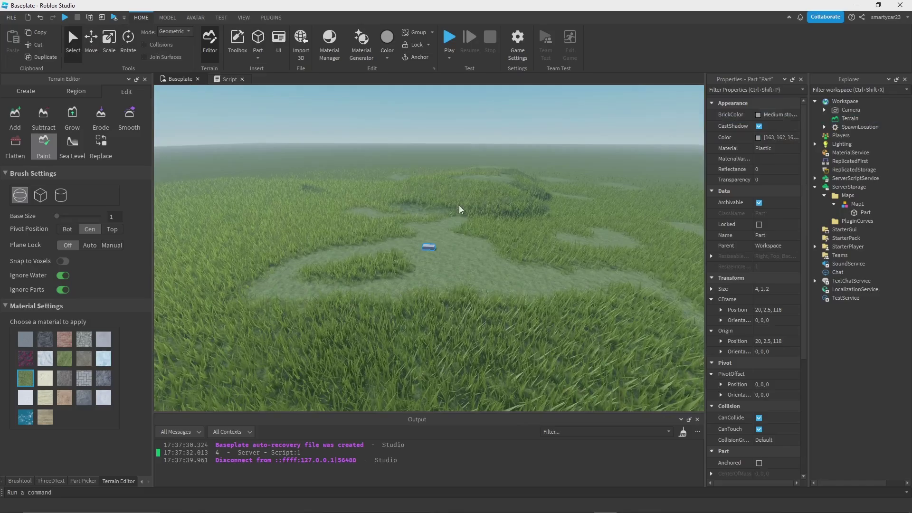
Try carving hollows into the grassy mound beside the spawn location with the Subtract tool at base size 6.
{"action": "scroll", "coordinate": [460, 208], "scroll_direction": "up", "scroll_amount": 5}
{"action": "right_click_drag", "start_coordinate": [460, 208], "coordinate": [209, 138]}
{"action": "left_click_drag", "start_coordinate": [422, 281], "coordinate": [294, 259]}
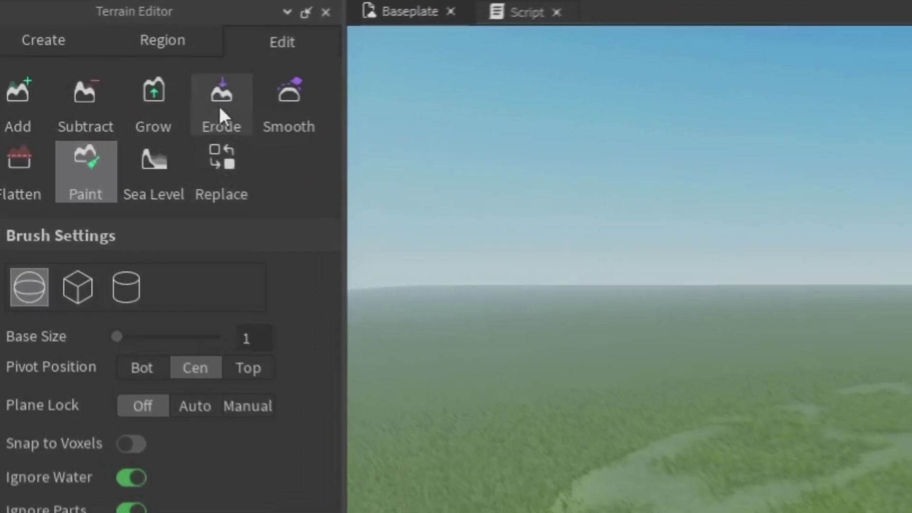
{"action": "left_click", "coordinate": [162, 117]}
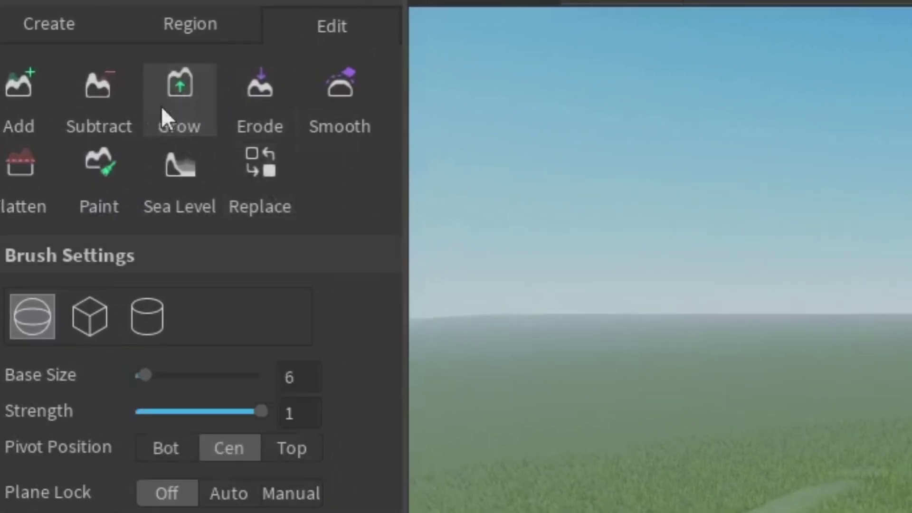
{"action": "left_click", "coordinate": [72, 114]}
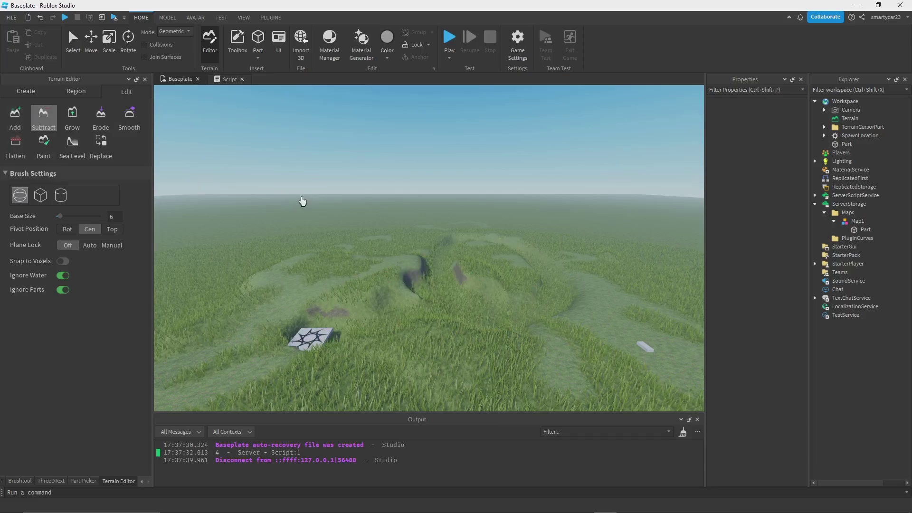
Wear down the grassy mound with the Erode tool at base size 6 and strength 1.
{"action": "left_click", "coordinate": [101, 119]}
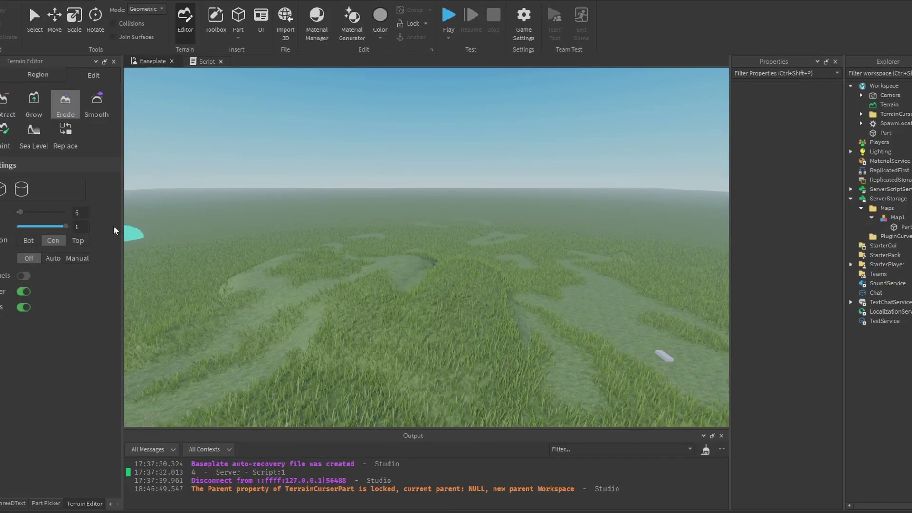
{"action": "right_click_drag", "start_coordinate": [350, 260], "coordinate": [443, 319]}
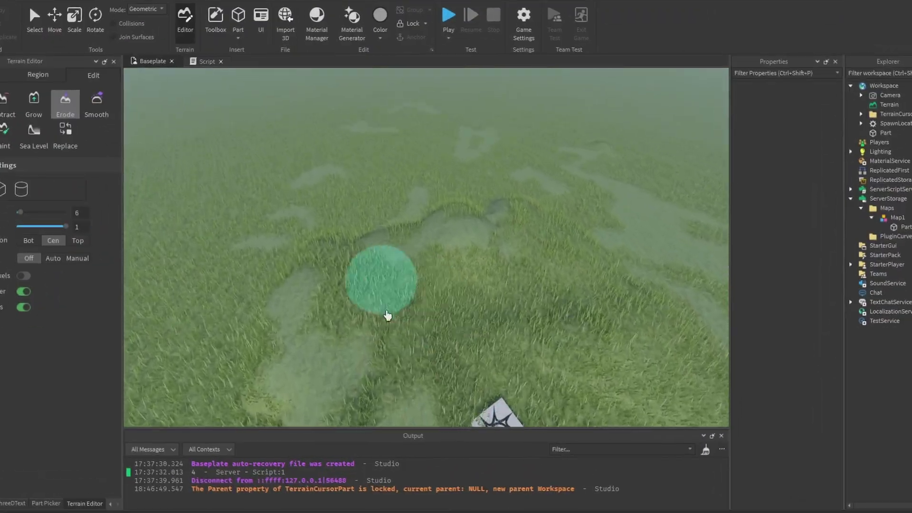
{"action": "scroll", "coordinate": [449, 240], "scroll_direction": "up", "scroll_amount": 5}
{"action": "mouse_move", "coordinate": [466, 222]}
{"action": "left_mouse_down"}
{"action": "mouse_move", "coordinate": [444, 256]}
{"action": "mouse_move", "coordinate": [346, 164]}
{"action": "left_mouse_up"}
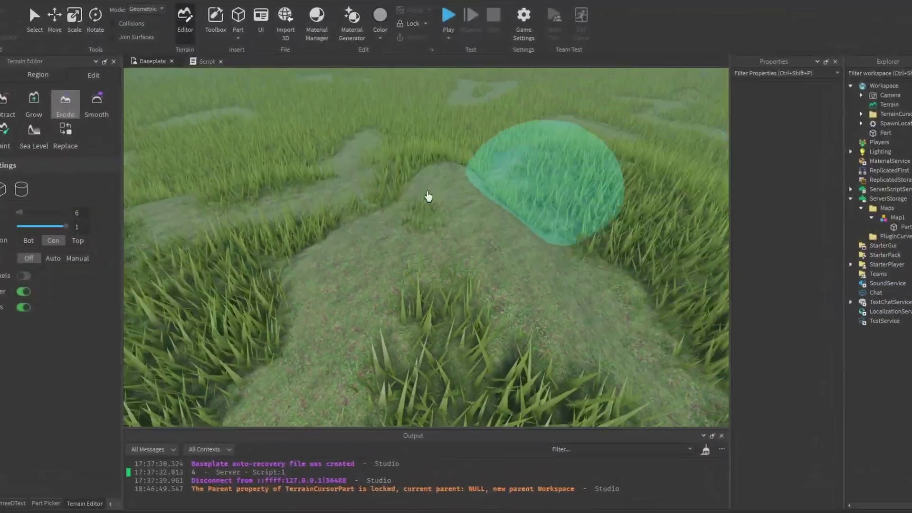
{"action": "mouse_move", "coordinate": [427, 197]}
{"action": "left_mouse_down"}
{"action": "mouse_move", "coordinate": [491, 178]}
{"action": "mouse_move", "coordinate": [446, 142]}
{"action": "left_mouse_up"}
{"action": "key", "text": "w"}
{"action": "right_click_drag", "start_coordinate": [446, 142], "coordinate": [427, 184]}
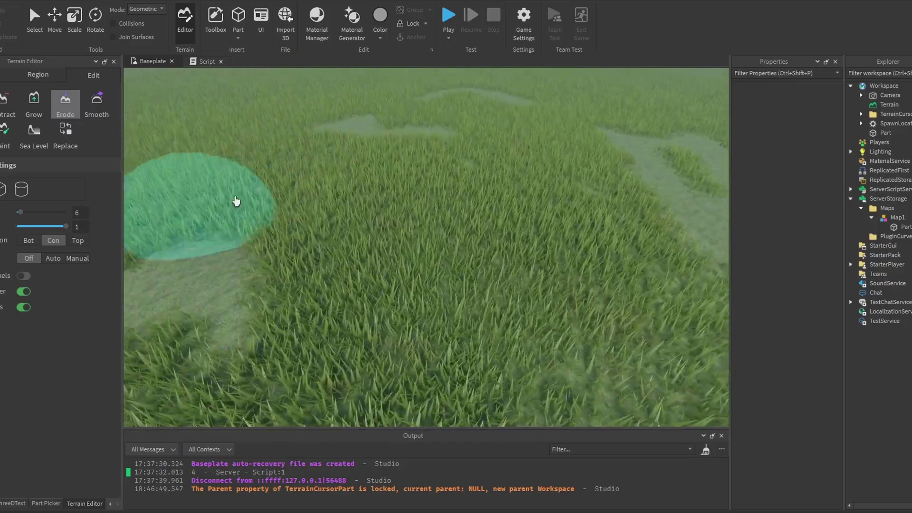
{"action": "mouse_move", "coordinate": [236, 202]}
{"action": "right_mouse_down"}
{"action": "mouse_move", "coordinate": [350, 167]}
{"action": "mouse_move", "coordinate": [513, 258]}
{"action": "right_mouse_up"}
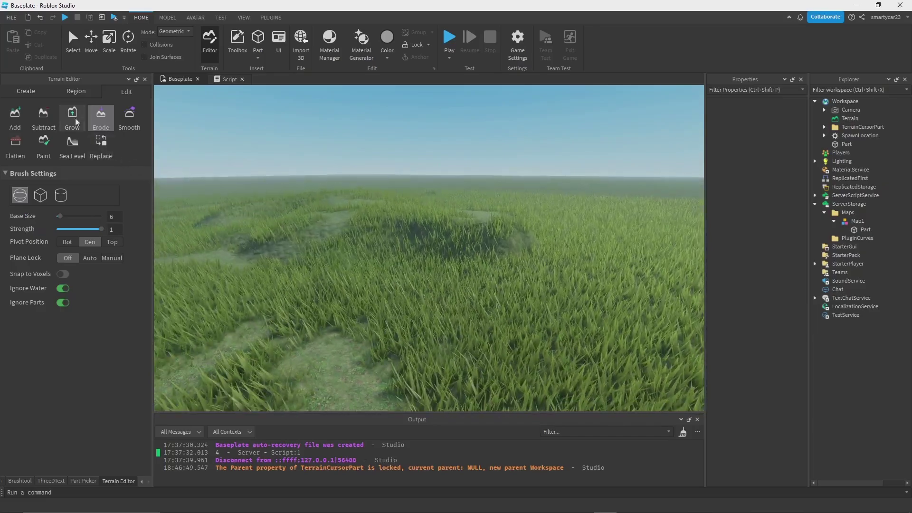
Raise tall, steep-sided Grass mounds with the Grow tool at base size 6 and strength 1.
{"action": "left_click", "coordinate": [34, 102]}
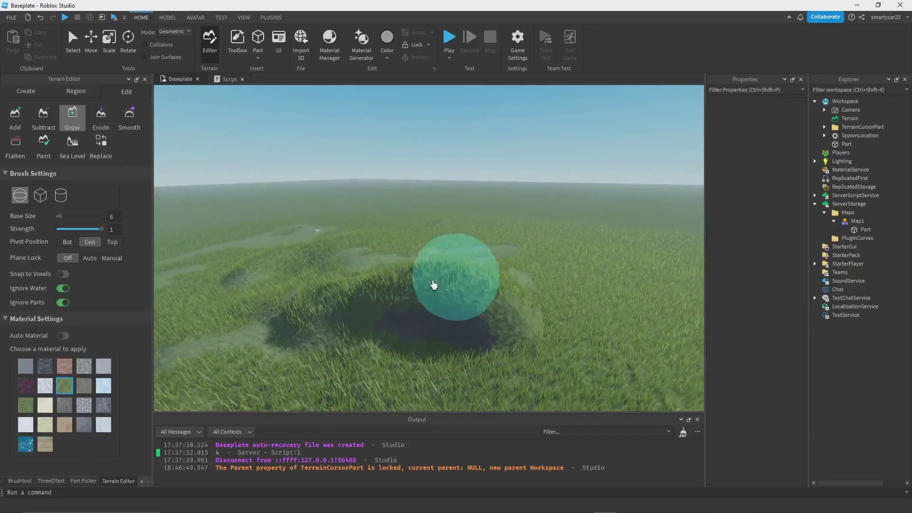
{"action": "scroll", "coordinate": [385, 281], "scroll_direction": "up", "scroll_amount": 5}
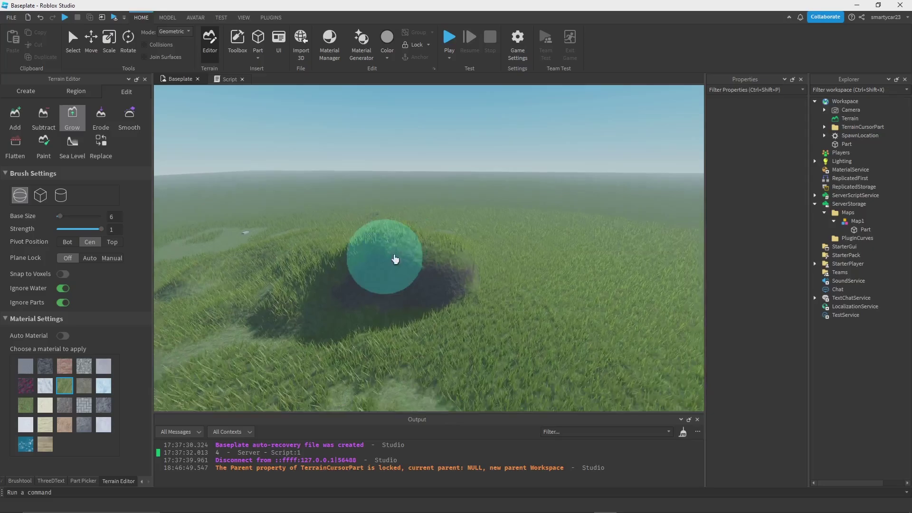
{"action": "key", "text": "d"}
{"action": "mouse_move", "coordinate": [594, 237]}
{"action": "left_mouse_down"}
{"action": "mouse_move", "coordinate": [527, 224]}
{"action": "mouse_move", "coordinate": [565, 229]}
{"action": "left_mouse_up"}
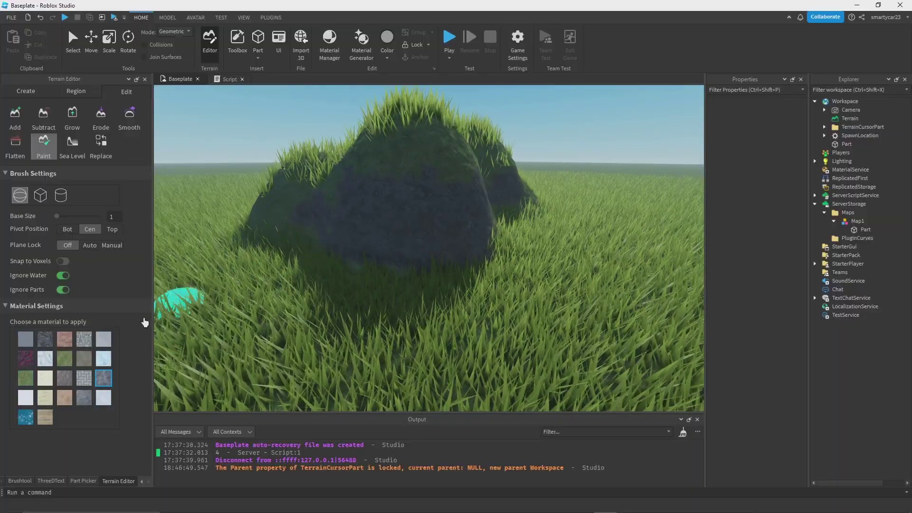
Paint the steep sides of the twin mounds with Basalt at base size 1, keeping the tops grassy.
{"action": "left_click", "coordinate": [46, 344]}
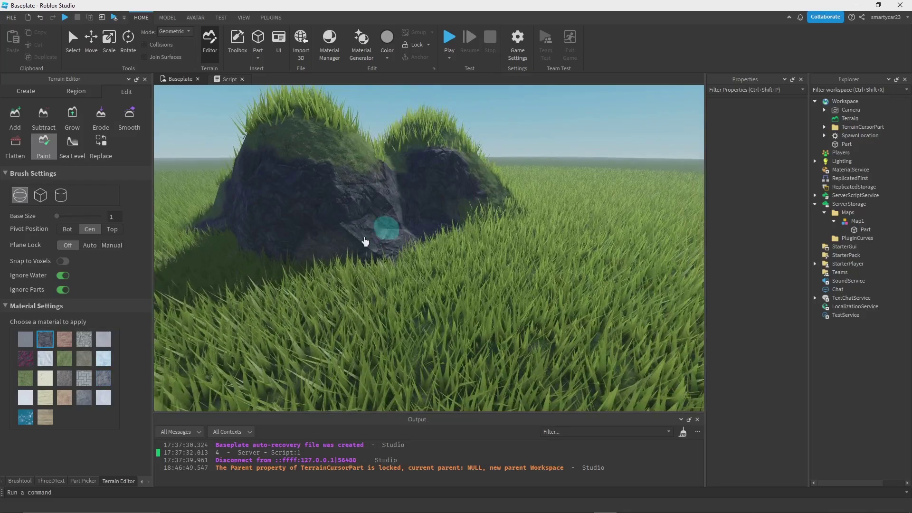
{"action": "left_click_drag", "start_coordinate": [286, 258], "coordinate": [426, 189]}
{"action": "right_click_drag", "start_coordinate": [426, 189], "coordinate": [395, 200]}
{"action": "left_click_drag", "start_coordinate": [425, 189], "coordinate": [527, 204]}
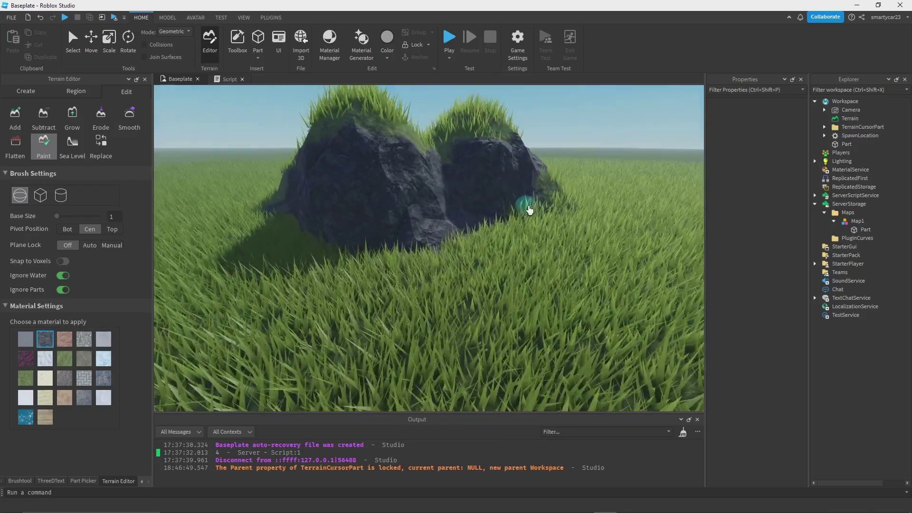
Set the Terrain's Basalt material colour to 217, 214, 214.
{"action": "left_click", "coordinate": [844, 119]}
{"action": "scroll", "coordinate": [489, 181], "scroll_direction": "up", "scroll_amount": 5}
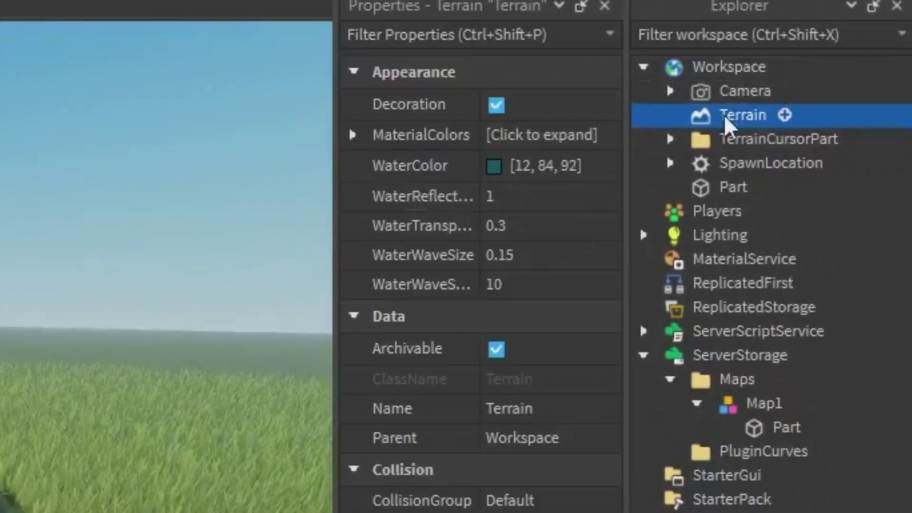
{"action": "left_click", "coordinate": [352, 135]}
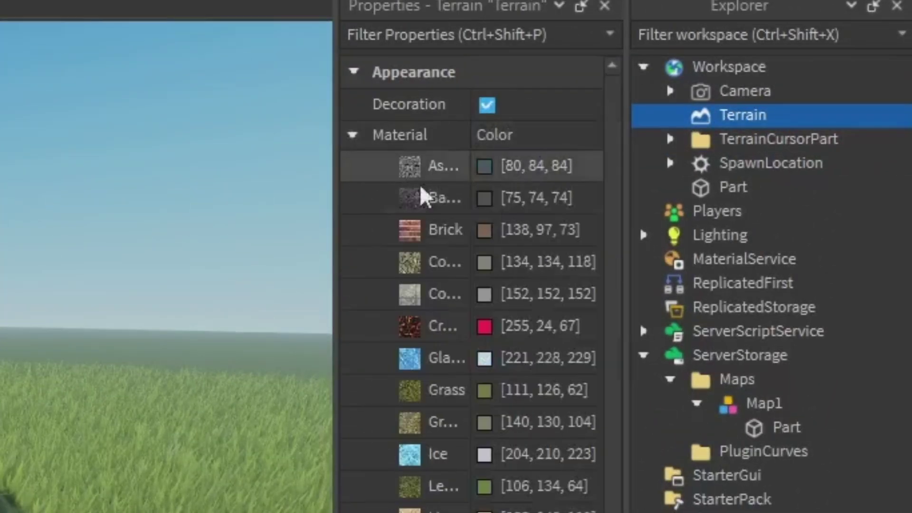
{"action": "left_click", "coordinate": [483, 204]}
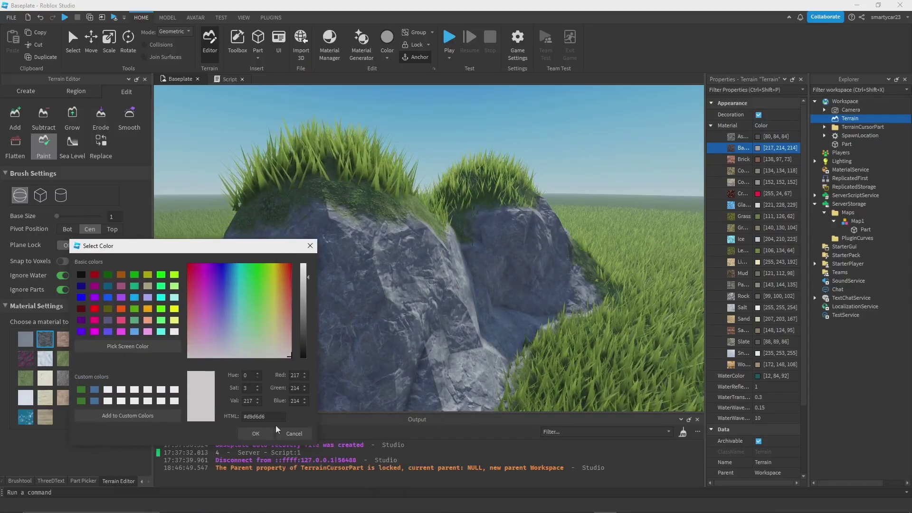
{"action": "left_click", "coordinate": [257, 431]}
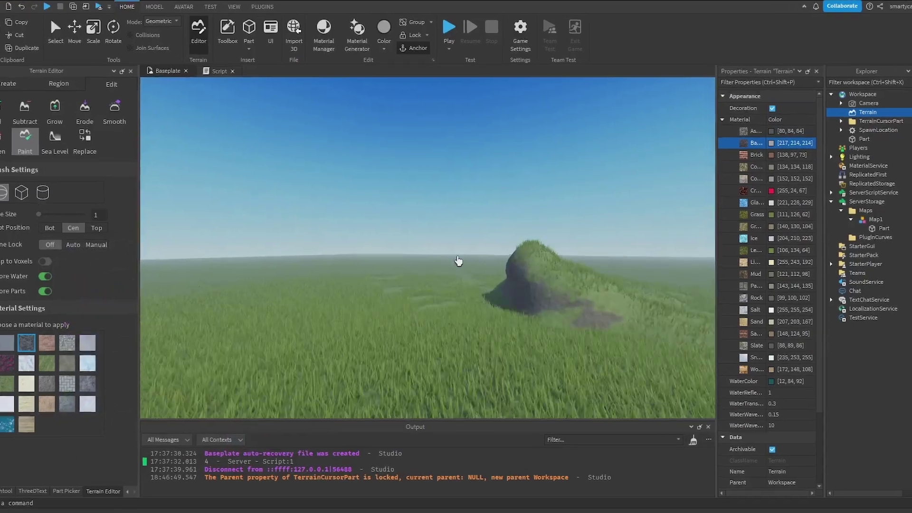
Paint Basalt across the steep face of the other grassy mound at base size 1.
{"action": "right_click_drag", "start_coordinate": [458, 261], "coordinate": [469, 263]}
{"action": "key", "text": "w"}
{"action": "mouse_move", "coordinate": [469, 267]}
{"action": "left_mouse_down"}
{"action": "mouse_move", "coordinate": [355, 331]}
{"action": "mouse_move", "coordinate": [365, 354]}
{"action": "left_mouse_up"}
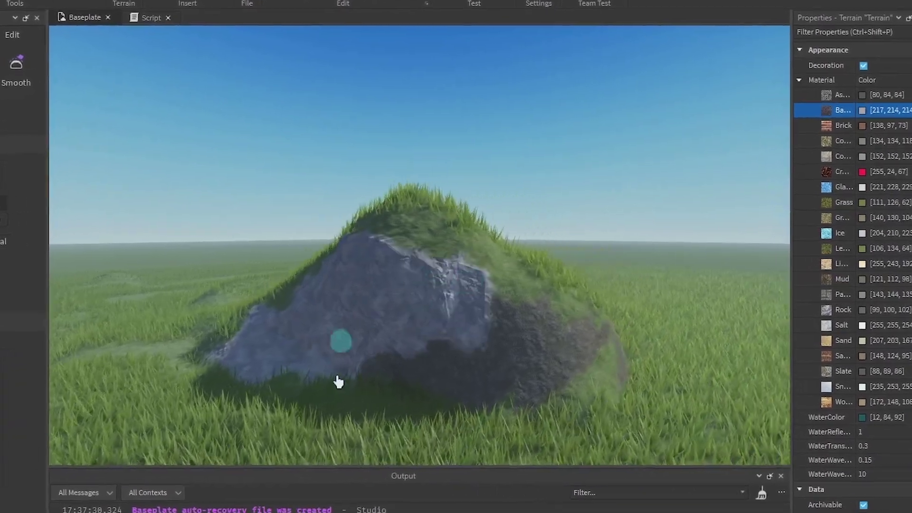
{"action": "key", "text": "d"}
{"action": "mouse_move", "coordinate": [338, 382]}
{"action": "left_mouse_down"}
{"action": "mouse_move", "coordinate": [408, 376]}
{"action": "mouse_move", "coordinate": [493, 386]}
{"action": "mouse_move", "coordinate": [298, 383]}
{"action": "left_mouse_up"}
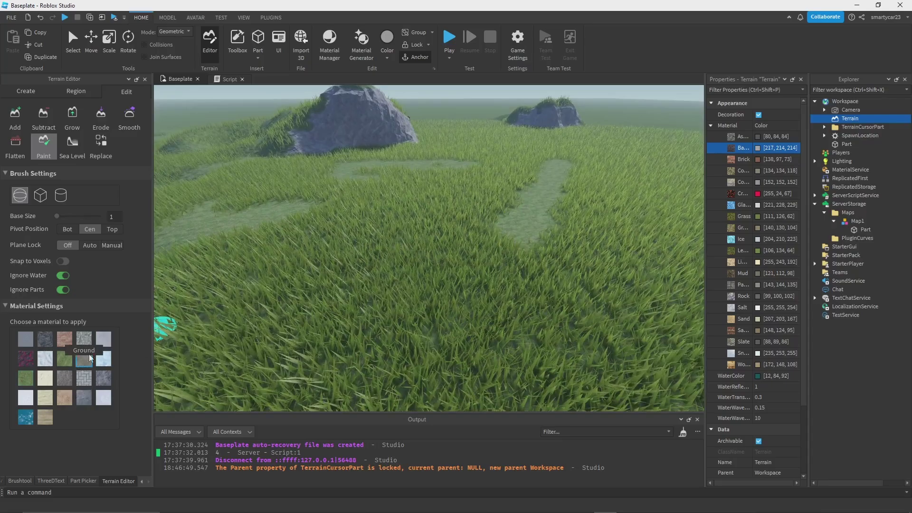
Paint a winding Ground path with uneven edges through the grass between the rocky mounds.
{"action": "key", "text": "w"}
{"action": "mouse_move", "coordinate": [401, 200]}
{"action": "left_mouse_down"}
{"action": "mouse_move", "coordinate": [456, 321]}
{"action": "mouse_move", "coordinate": [442, 207]}
{"action": "mouse_move", "coordinate": [291, 280]}
{"action": "left_mouse_up"}
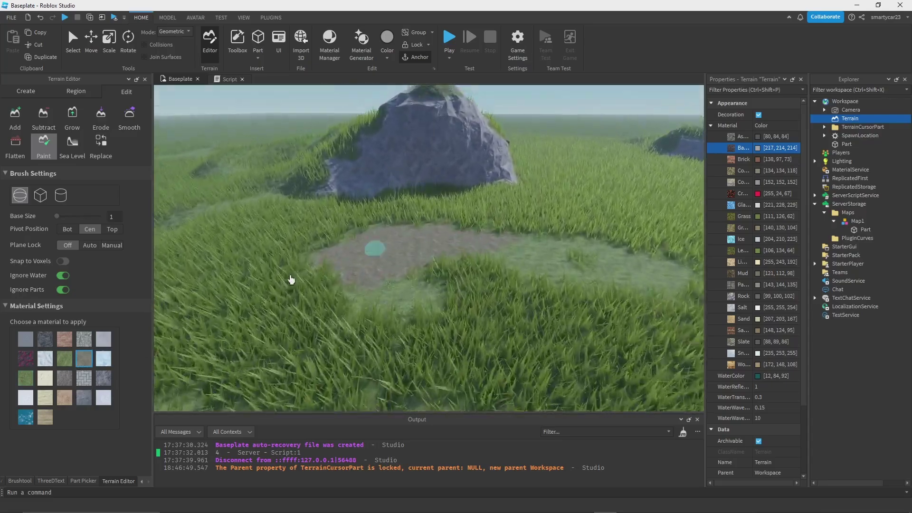
{"action": "right_click_drag", "start_coordinate": [291, 280], "coordinate": [568, 198]}
{"action": "key", "text": "s"}
{"action": "mouse_move", "coordinate": [568, 197]}
{"action": "left_mouse_down"}
{"action": "mouse_move", "coordinate": [501, 236]}
{"action": "mouse_move", "coordinate": [485, 277]}
{"action": "mouse_move", "coordinate": [399, 301]}
{"action": "left_mouse_up"}
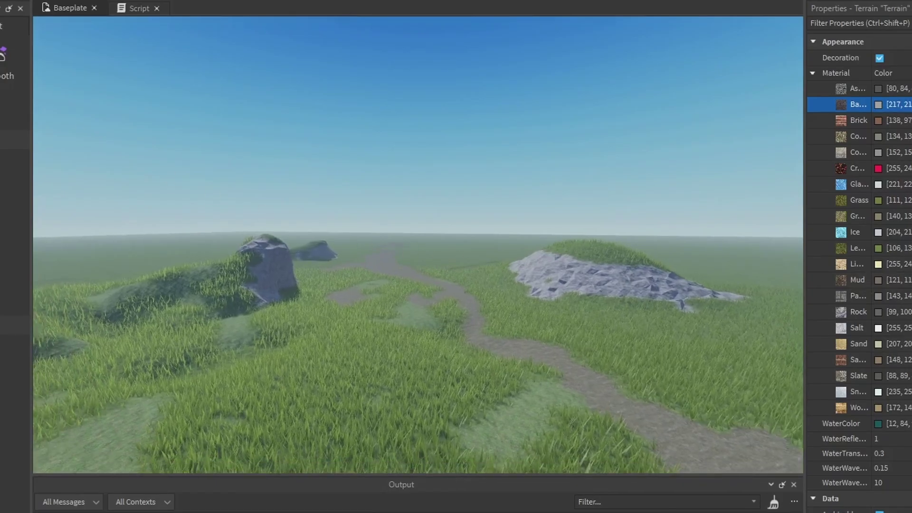
{"action": "key", "text": "w"}
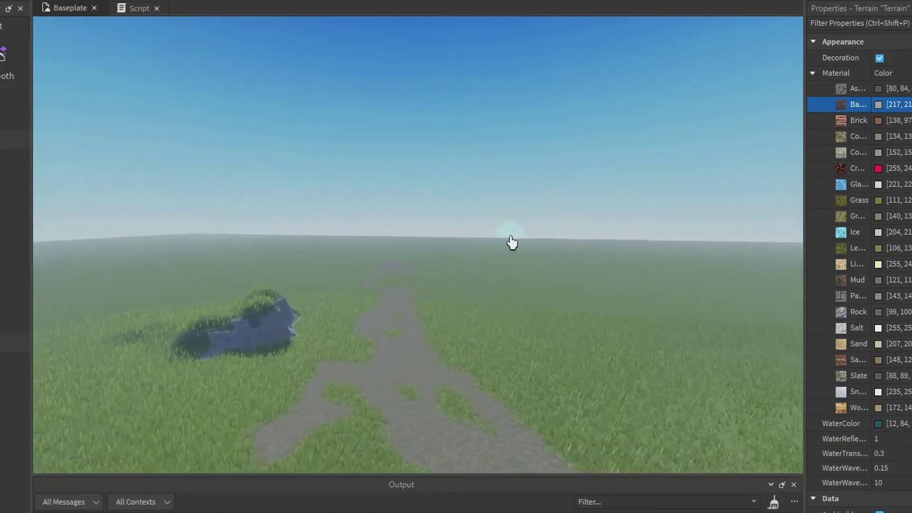
Add a tall Grass plateau behind the mounds from overlapping cylinders with base size and height 54.
{"action": "right_click_drag", "start_coordinate": [596, 355], "coordinate": [591, 347]}
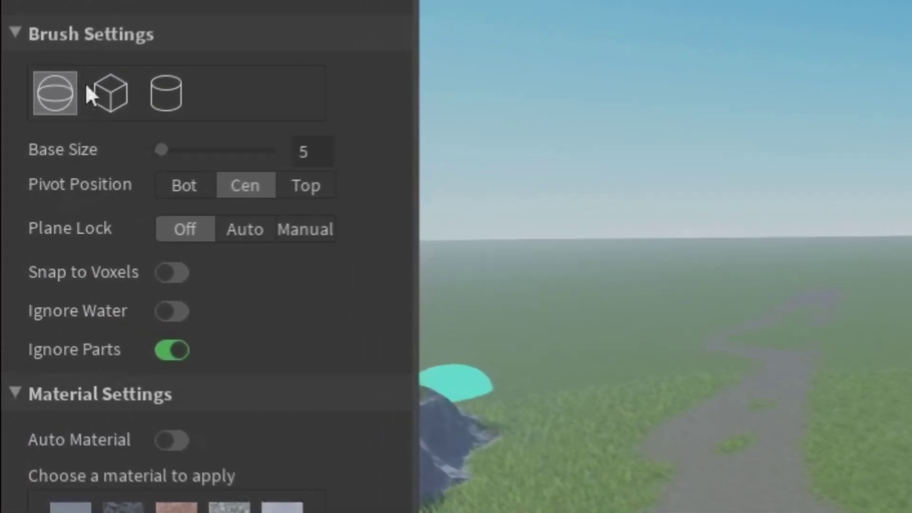
{"action": "mouse_move", "coordinate": [161, 150]}
{"action": "left_mouse_down"}
{"action": "mouse_move", "coordinate": [238, 161]}
{"action": "mouse_move", "coordinate": [259, 153]}
{"action": "left_mouse_up"}
{"action": "left_click", "coordinate": [111, 93]}
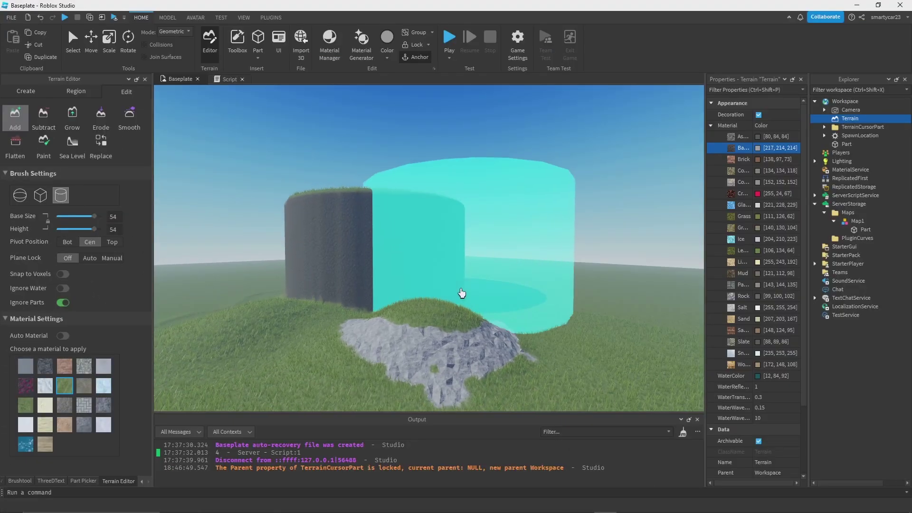
{"action": "mouse_move", "coordinate": [484, 286]}
{"action": "right_mouse_down"}
{"action": "mouse_move", "coordinate": [216, 295]}
{"action": "mouse_move", "coordinate": [252, 285]}
{"action": "mouse_move", "coordinate": [205, 266]}
{"action": "right_mouse_up"}
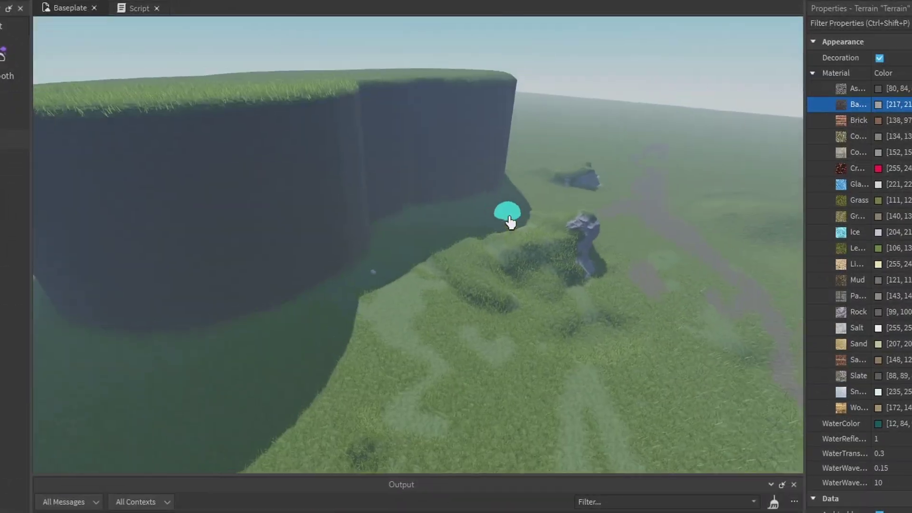
Erode the cylindrical plateau into an uneven sloping hill with base size 47 and strength 1.
{"action": "scroll", "coordinate": [511, 222], "scroll_direction": "down", "scroll_amount": 5}
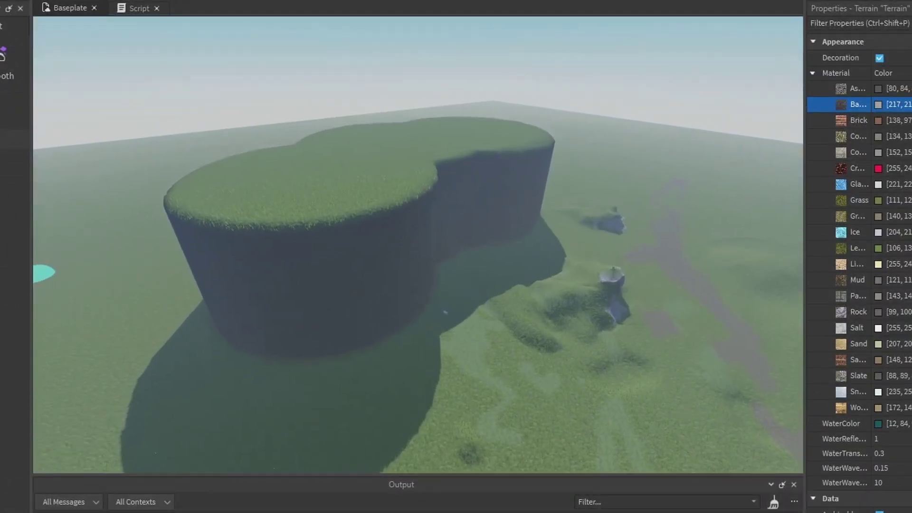
{"action": "left_click_drag", "start_coordinate": [59, 216], "coordinate": [63, 216]}
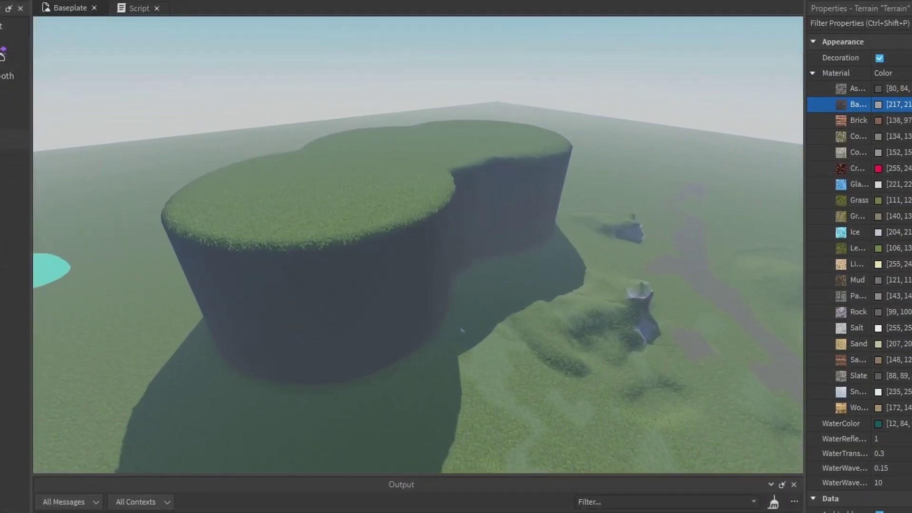
{"action": "left_click_drag", "start_coordinate": [62, 217], "coordinate": [89, 217]}
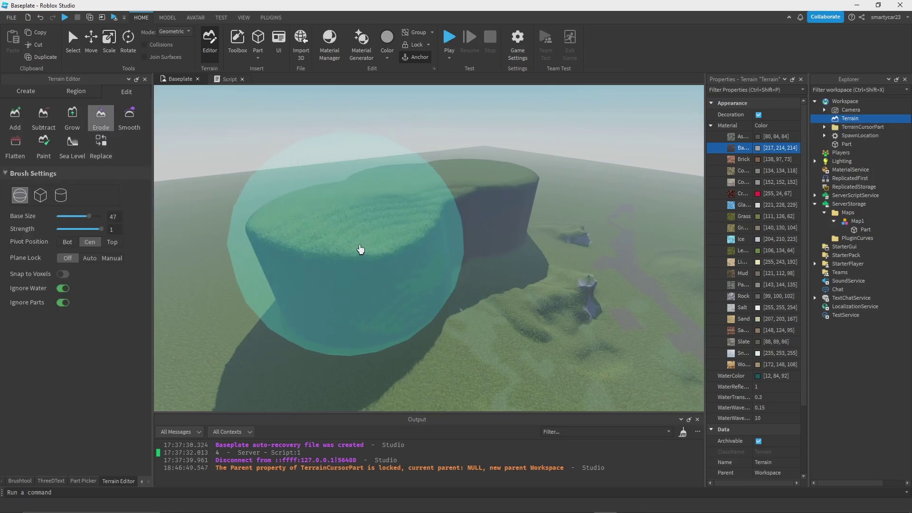
{"action": "scroll", "coordinate": [348, 234], "scroll_direction": "up", "scroll_amount": 1}
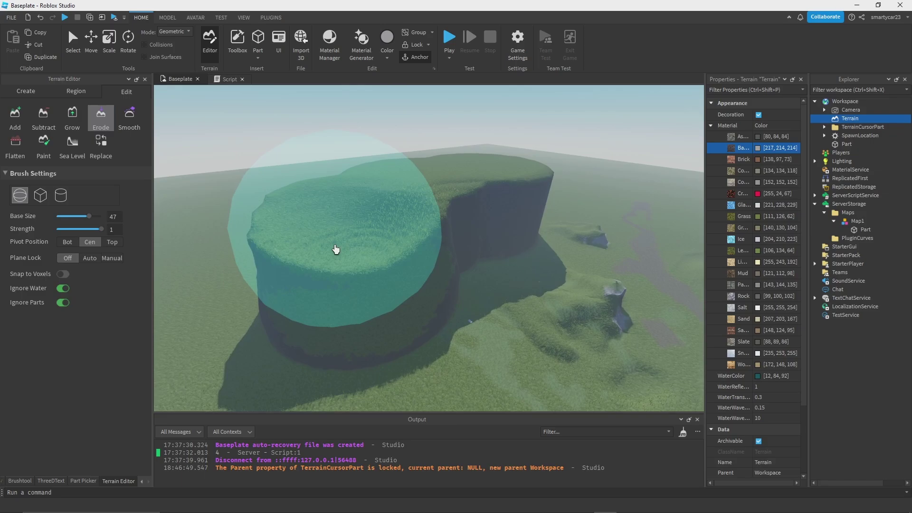
{"action": "scroll", "coordinate": [452, 177], "scroll_direction": "down", "scroll_amount": 4}
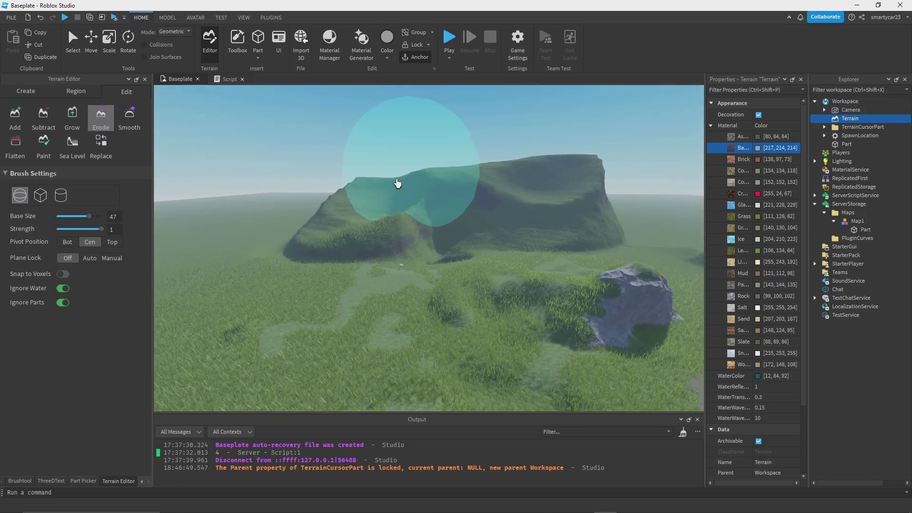
Paint the whole eroded hill with Sandstone at base size 38.
{"action": "left_click", "coordinate": [43, 146]}
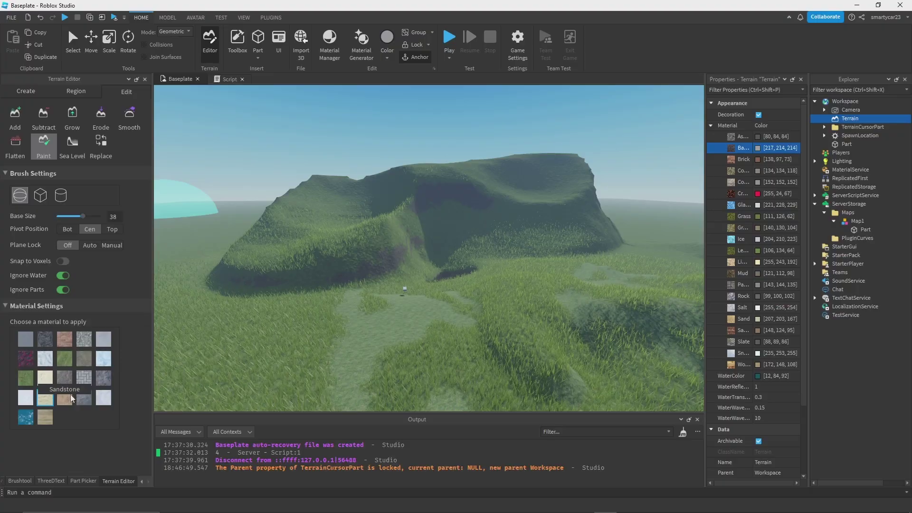
{"action": "left_click", "coordinate": [65, 397]}
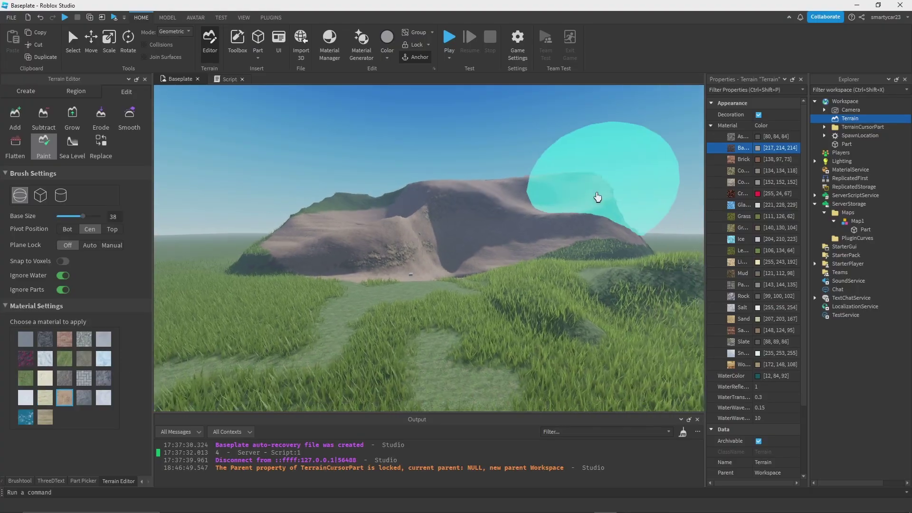
{"action": "mouse_move", "coordinate": [597, 198]}
{"action": "left_mouse_down"}
{"action": "mouse_move", "coordinate": [563, 215]}
{"action": "mouse_move", "coordinate": [572, 224]}
{"action": "left_mouse_up"}
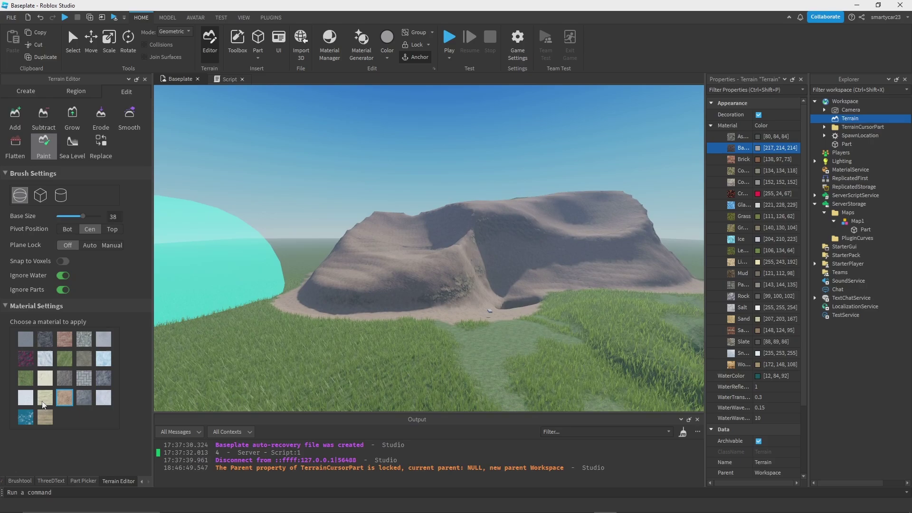
Paint broad Sand areas over the grass around both ends of the sandstone hill at base size 38.
{"action": "left_click", "coordinate": [52, 421]}
{"action": "scroll", "coordinate": [238, 362], "scroll_direction": "down", "scroll_amount": 3}
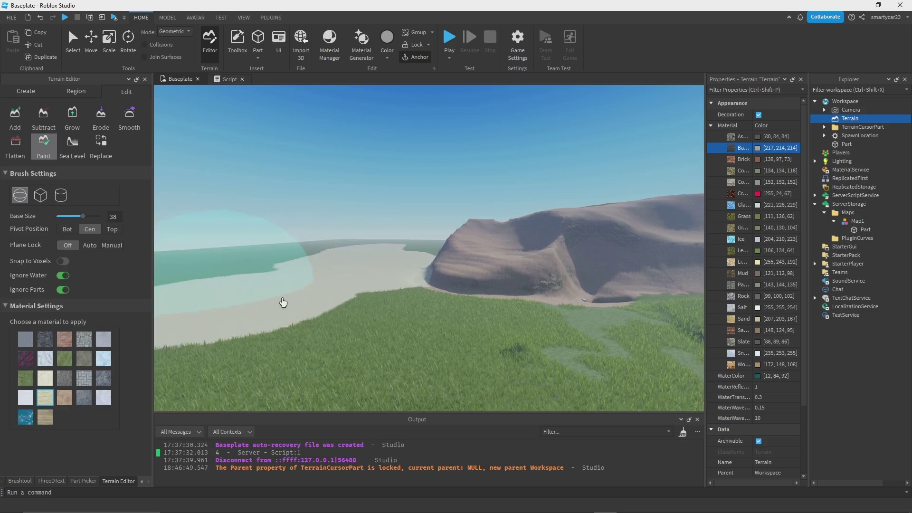
{"action": "mouse_move", "coordinate": [283, 302]}
{"action": "left_mouse_down"}
{"action": "mouse_move", "coordinate": [472, 328]}
{"action": "mouse_move", "coordinate": [566, 302]}
{"action": "left_mouse_up"}
{"action": "key", "text": "d"}
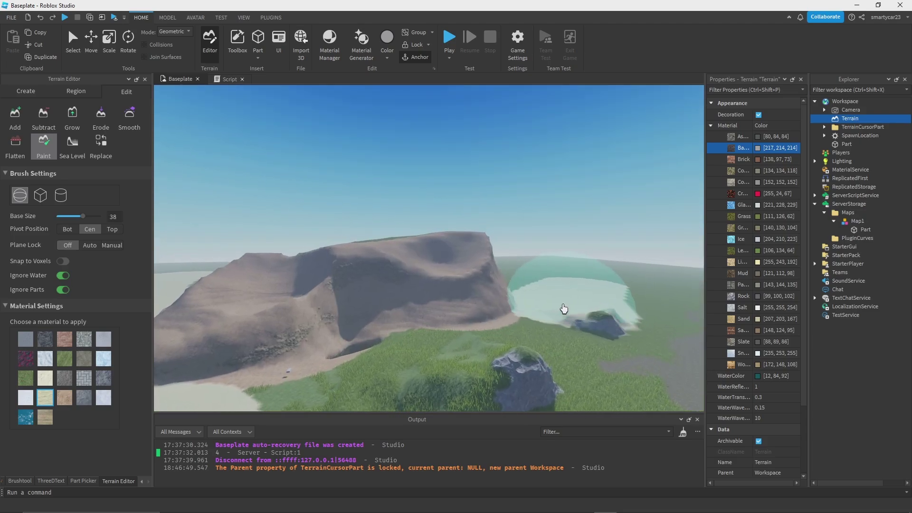
{"action": "mouse_move", "coordinate": [531, 321]}
{"action": "right_mouse_down"}
{"action": "mouse_move", "coordinate": [523, 314]}
{"action": "mouse_move", "coordinate": [560, 317]}
{"action": "right_mouse_up"}
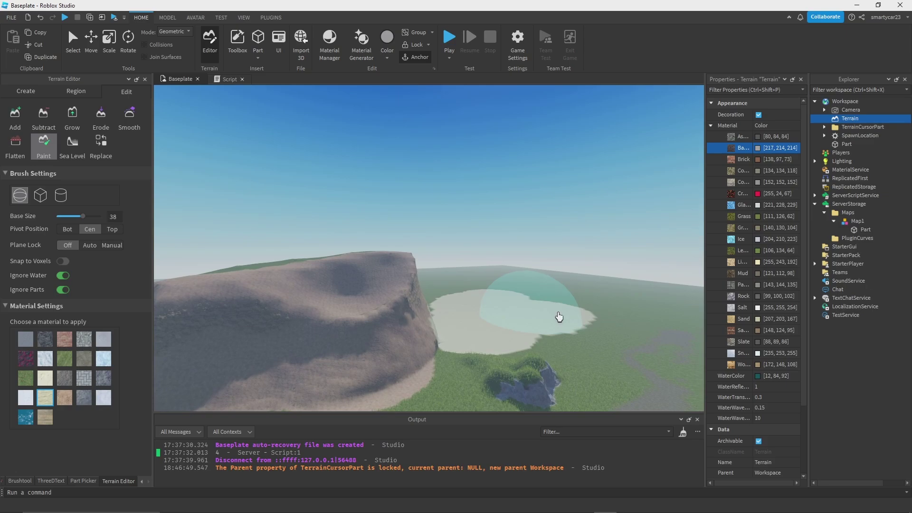
{"action": "key", "text": "s"}
{"action": "right_click_drag", "start_coordinate": [457, 305], "coordinate": [460, 299]}
{"action": "right_click_drag", "start_coordinate": [306, 303], "coordinate": [318, 302]}
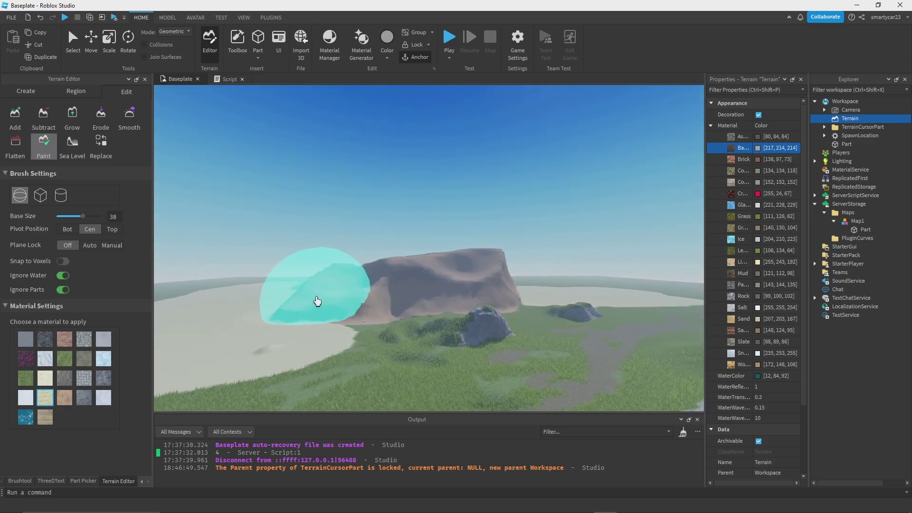
Look over the map along the winding path, checking the rocky mounds and the hills on both sides.
{"action": "left_click", "coordinate": [104, 51]}
{"action": "right_click_drag", "start_coordinate": [300, 156], "coordinate": [334, 146]}
{"action": "key", "text": "w"}
{"action": "right_click_drag", "start_coordinate": [360, 275], "coordinate": [366, 266]}
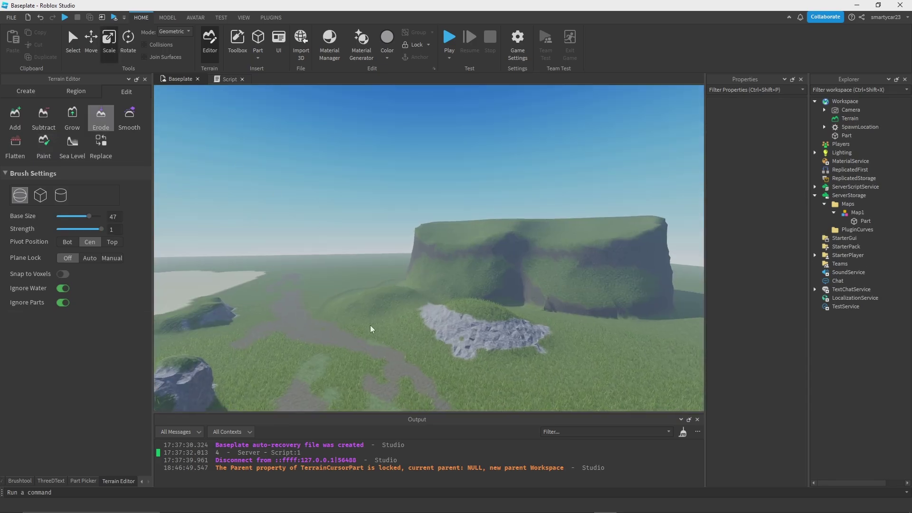
{"action": "key", "text": "w"}
{"action": "right_click_drag", "start_coordinate": [459, 320], "coordinate": [468, 280]}
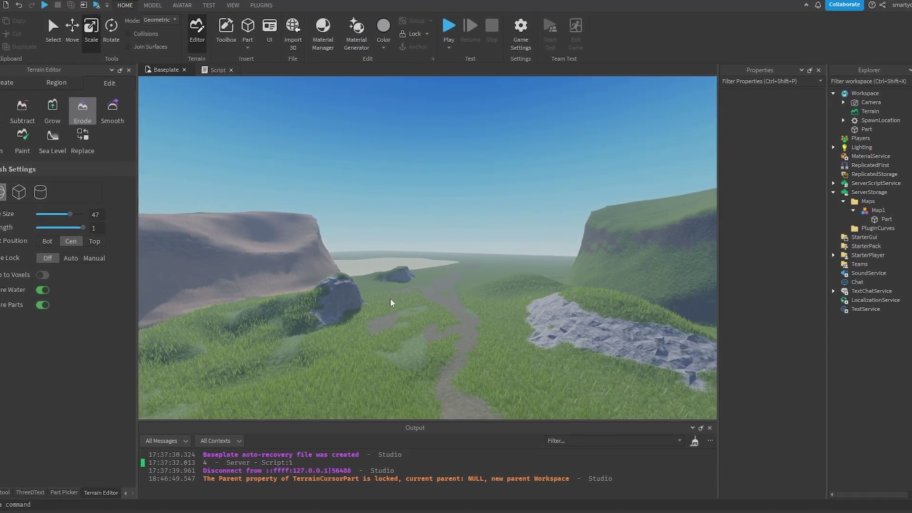
{"action": "key", "text": "w"}
{"action": "right_click_drag", "start_coordinate": [389, 298], "coordinate": [389, 298]}
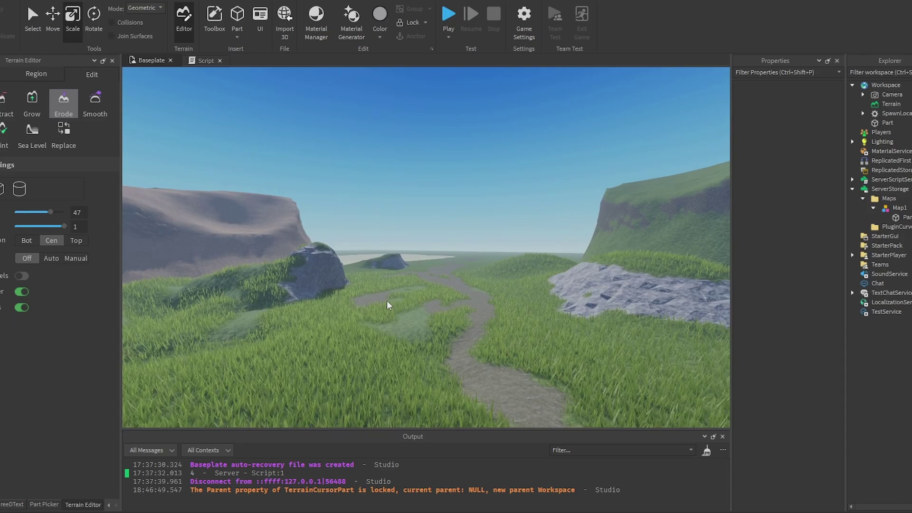
{"action": "right_click_drag", "start_coordinate": [446, 276], "coordinate": [447, 275]}
{"action": "key", "text": "w"}
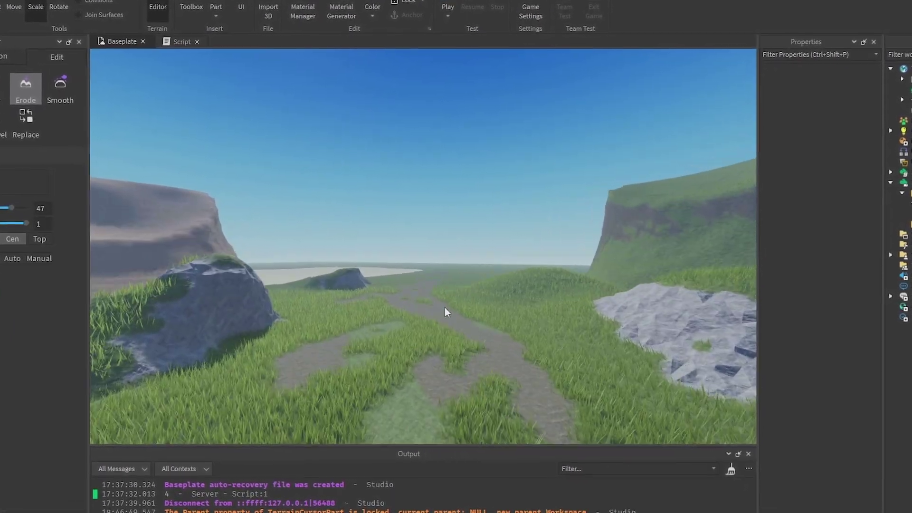
{"action": "key", "text": "s"}
{"action": "key", "text": "w"}
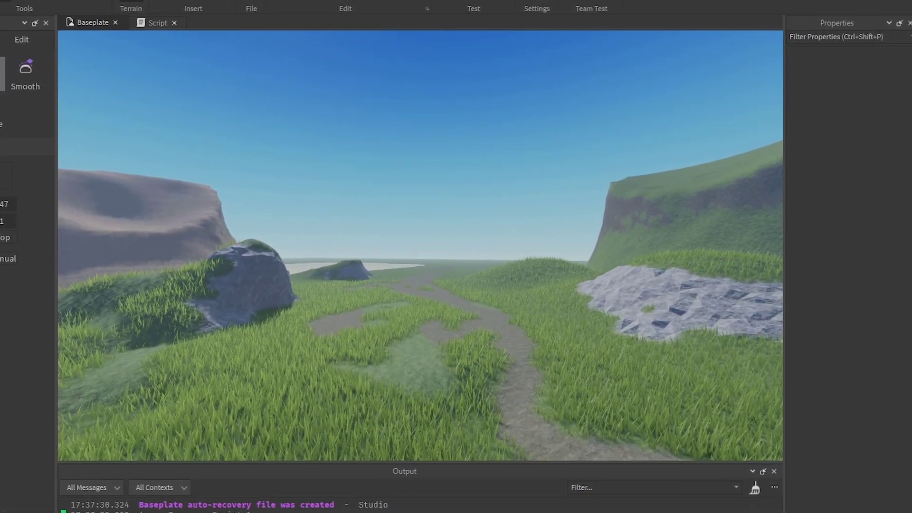
Change the terrain's Grass material colour to a brighter, more saturated green.
{"action": "left_click", "coordinate": [910, 136]}
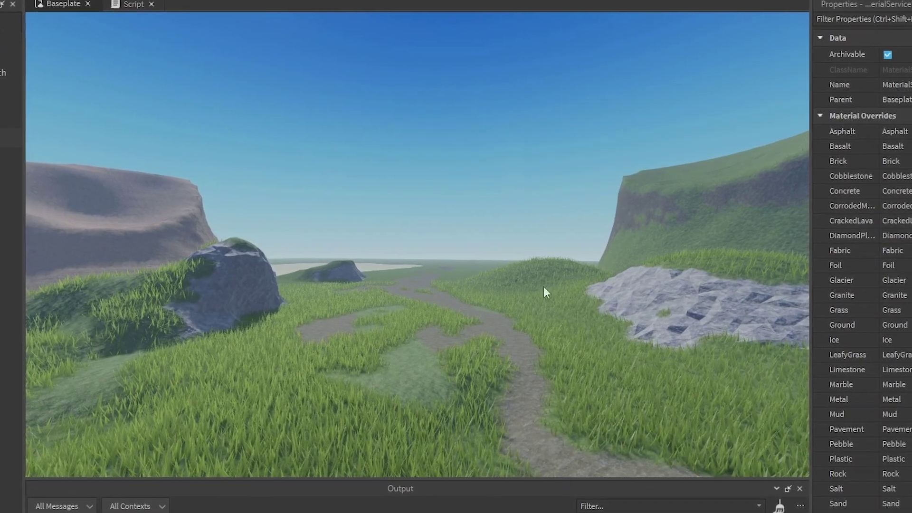
{"action": "right_click_drag", "start_coordinate": [544, 287], "coordinate": [516, 286]}
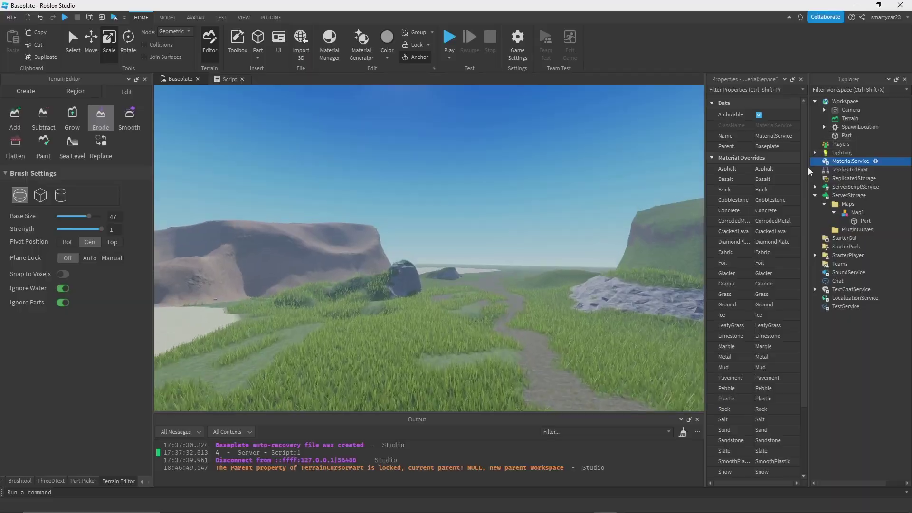
{"action": "key", "text": "w"}
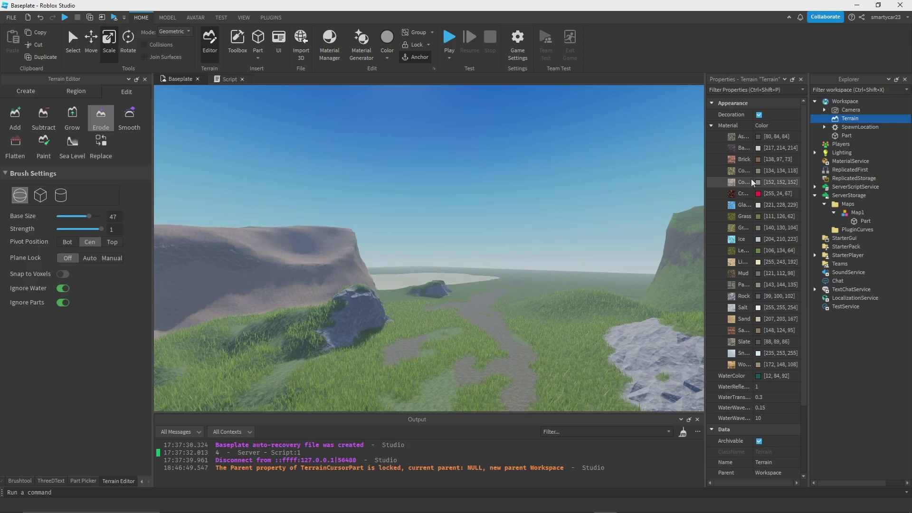
{"action": "key", "text": "w"}
{"action": "right_click_drag", "start_coordinate": [478, 274], "coordinate": [468, 279]}
{"action": "key", "text": "s"}
{"action": "left_click", "coordinate": [759, 216]}
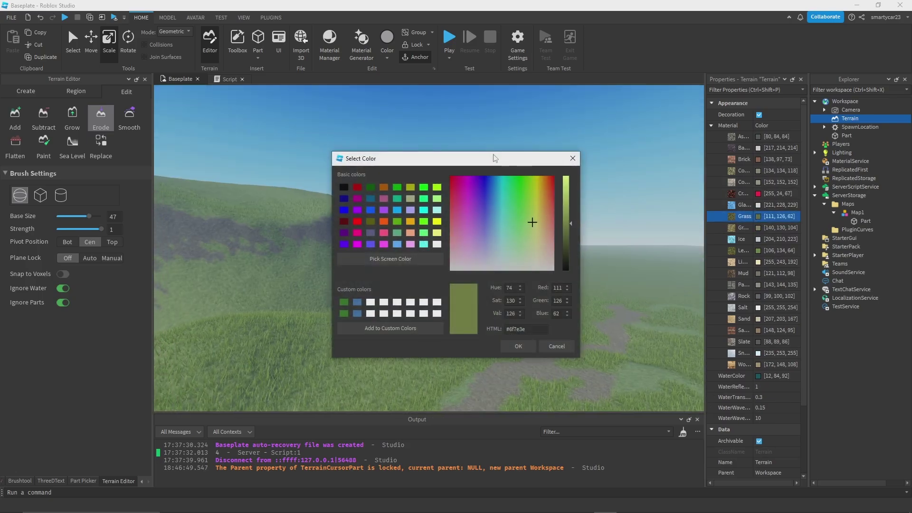
{"action": "left_click_drag", "start_coordinate": [322, 244], "coordinate": [323, 264]}
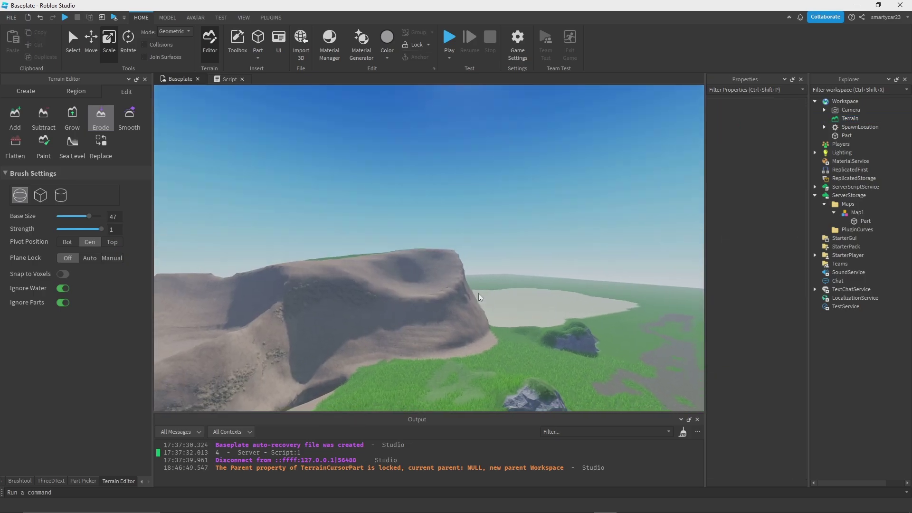
Insert a block part on the Ground path and open the Material Generator.
{"action": "key", "text": "w"}
{"action": "right_click_drag", "start_coordinate": [452, 267], "coordinate": [453, 267]}
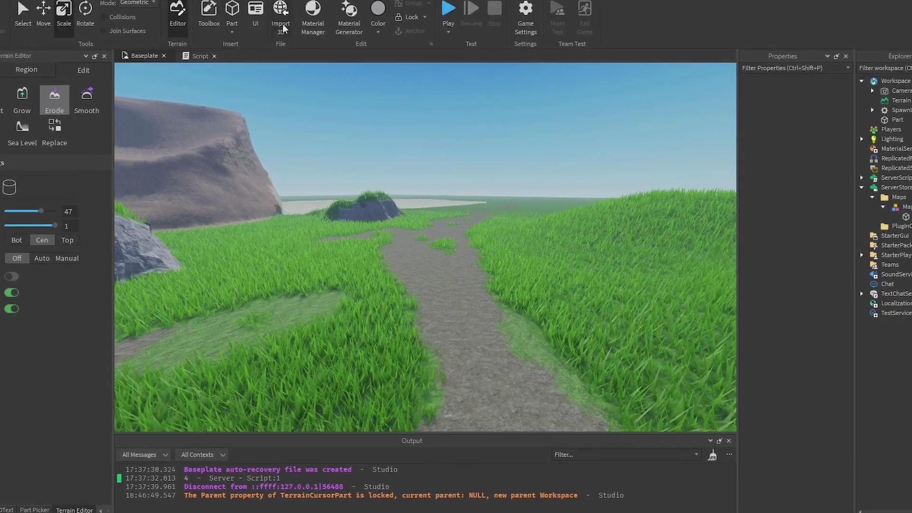
{"action": "left_click", "coordinate": [276, 1]}
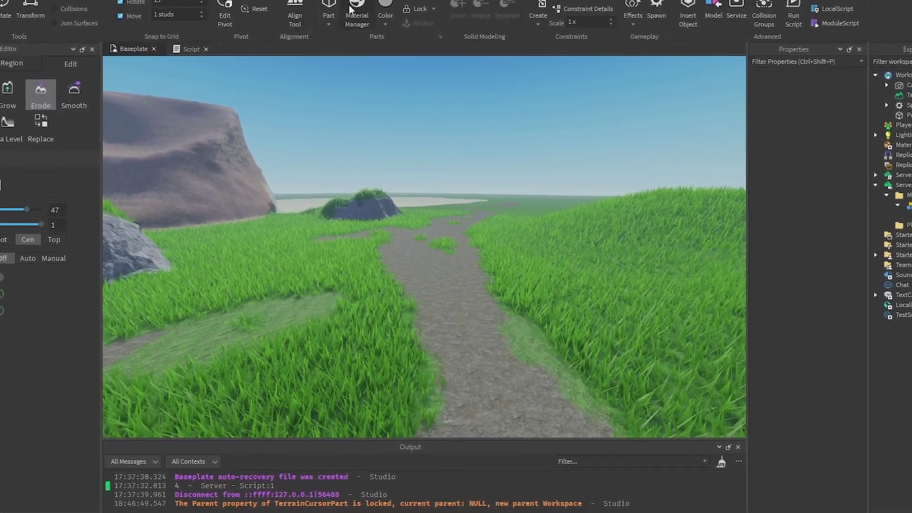
{"action": "left_click", "coordinate": [333, 12]}
{"action": "key", "text": "w"}
{"action": "right_click_drag", "start_coordinate": [481, 196], "coordinate": [481, 196]}
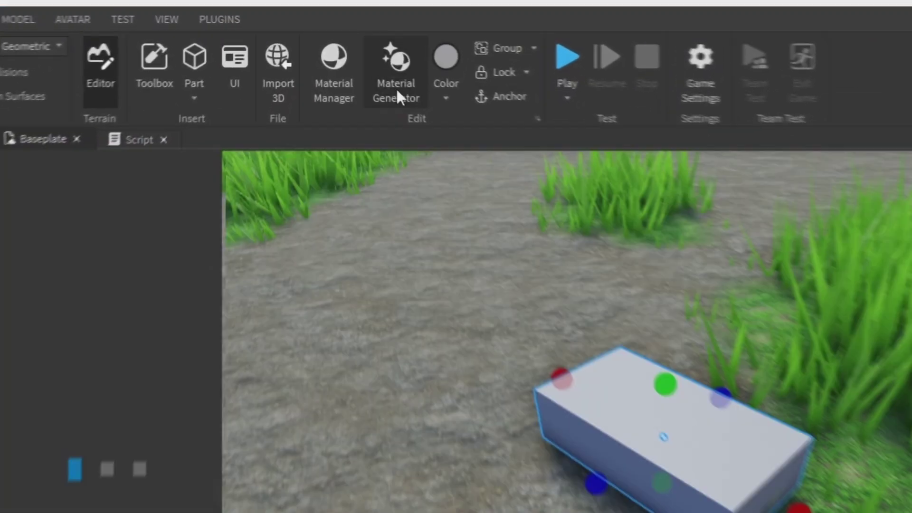
{"action": "left_click", "coordinate": [396, 87]}
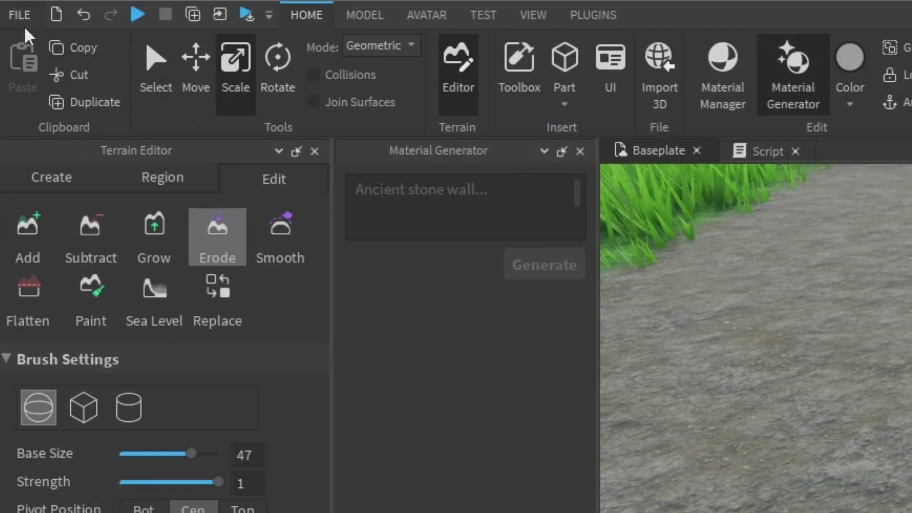
Check that the Material Generator beta feature is enabled and save the beta feature settings.
{"action": "left_click", "coordinate": [22, 16]}
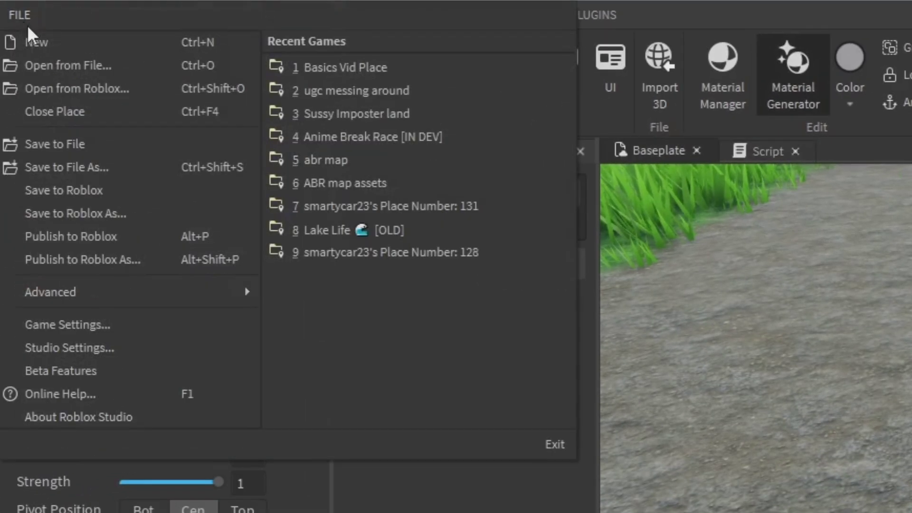
{"action": "left_click", "coordinate": [87, 373]}
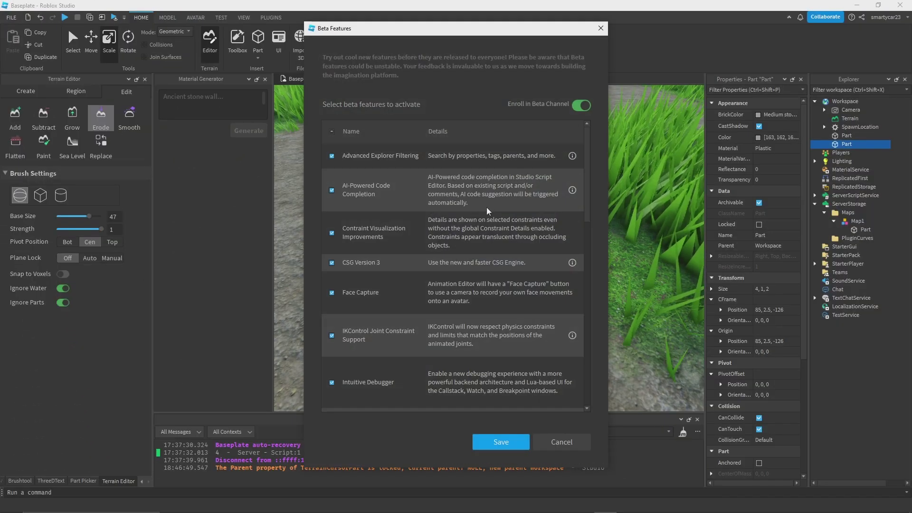
{"action": "scroll", "coordinate": [480, 218], "scroll_direction": "down", "scroll_amount": 10}
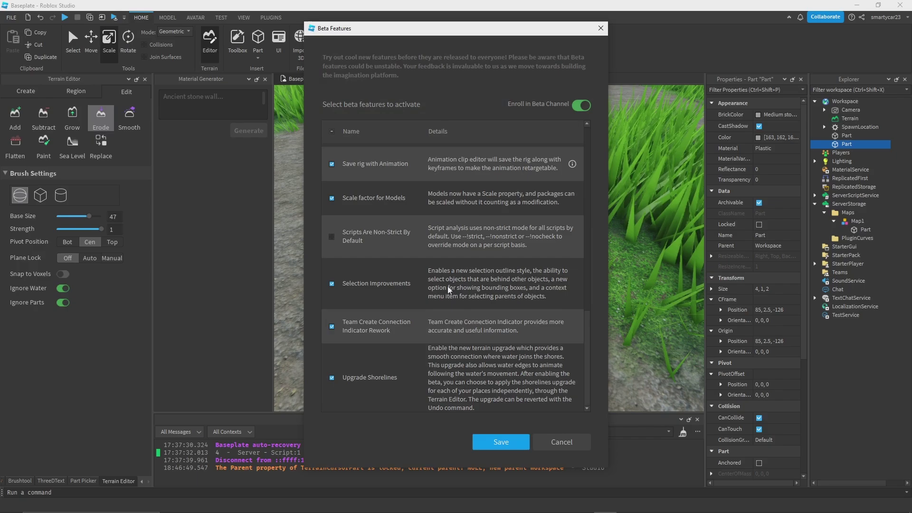
{"action": "scroll", "coordinate": [427, 276], "scroll_direction": "up", "scroll_amount": 10}
{"action": "scroll", "coordinate": [360, 347], "scroll_direction": "down", "scroll_amount": 3}
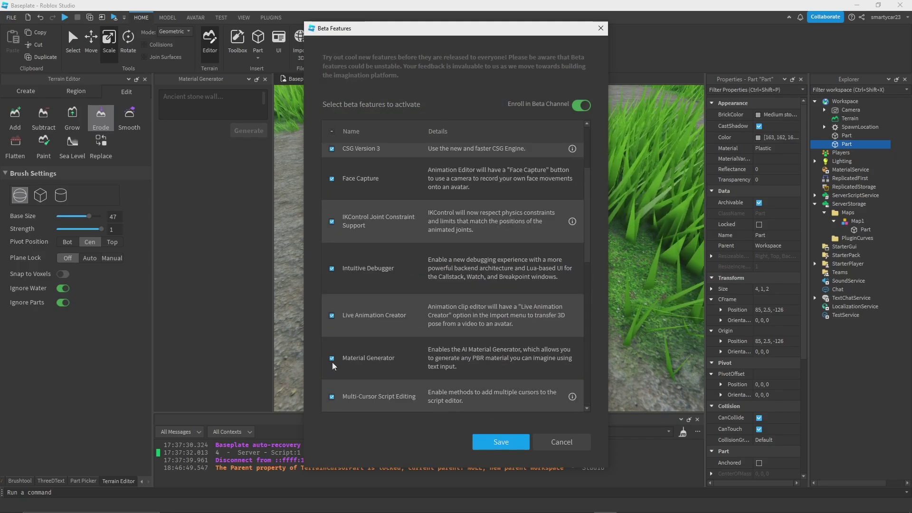
{"action": "left_click", "coordinate": [502, 442]}
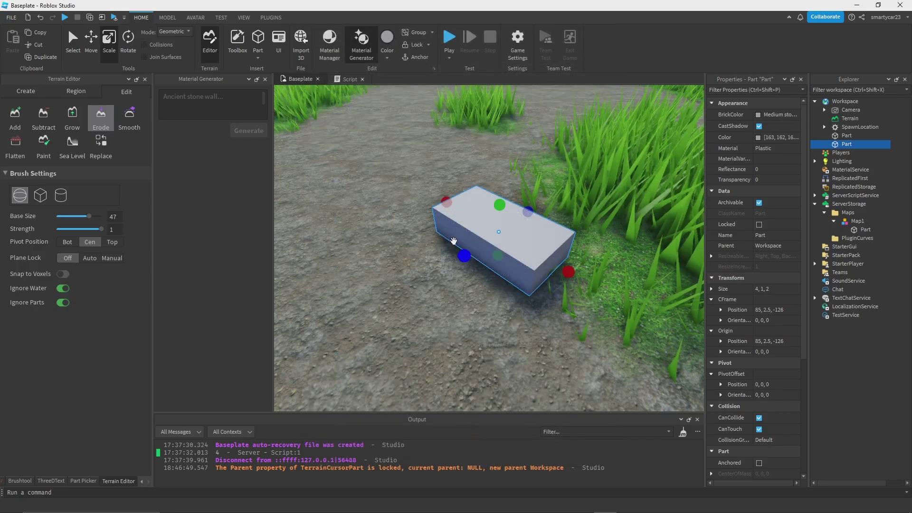
Select the block on the path and generate materials from the prompt "simple smooth cartoon grass shaded".
{"action": "left_click", "coordinate": [458, 167]}
{"action": "scroll", "coordinate": [442, 146], "scroll_direction": "down", "scroll_amount": 5}
{"action": "right_click_drag", "start_coordinate": [440, 146], "coordinate": [469, 204]}
{"action": "scroll", "coordinate": [469, 204], "scroll_direction": "up", "scroll_amount": 3}
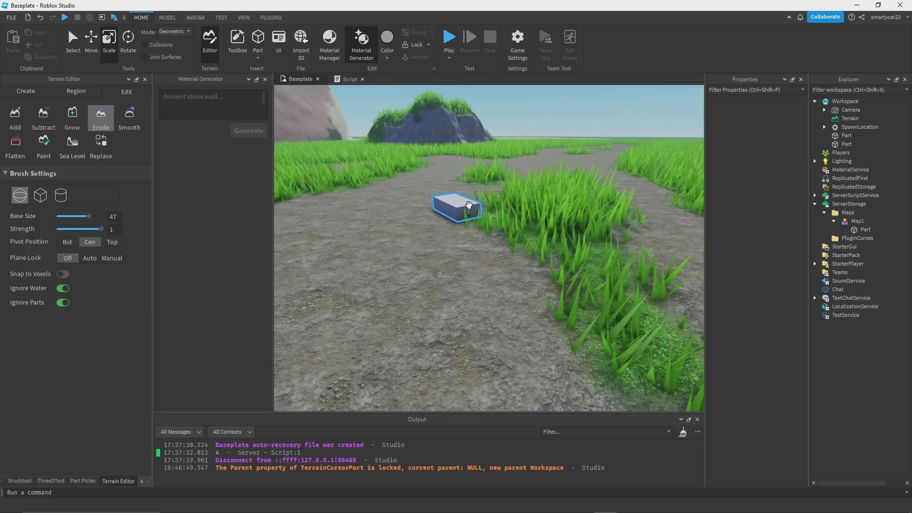
{"action": "left_click", "coordinate": [469, 205]}
{"action": "scroll", "coordinate": [477, 213], "scroll_direction": "up", "scroll_amount": 5}
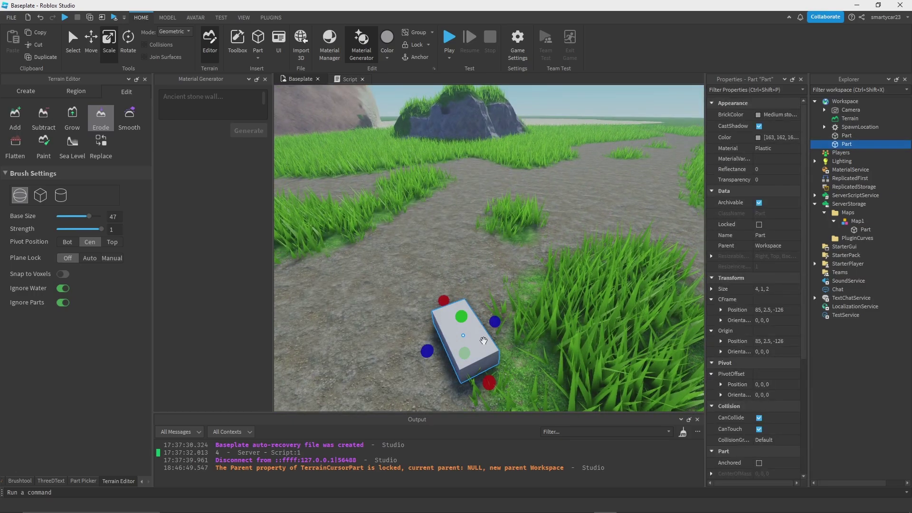
{"action": "left_click", "coordinate": [204, 105]}
{"action": "type", "text": "simple smooth cartoon grass"}
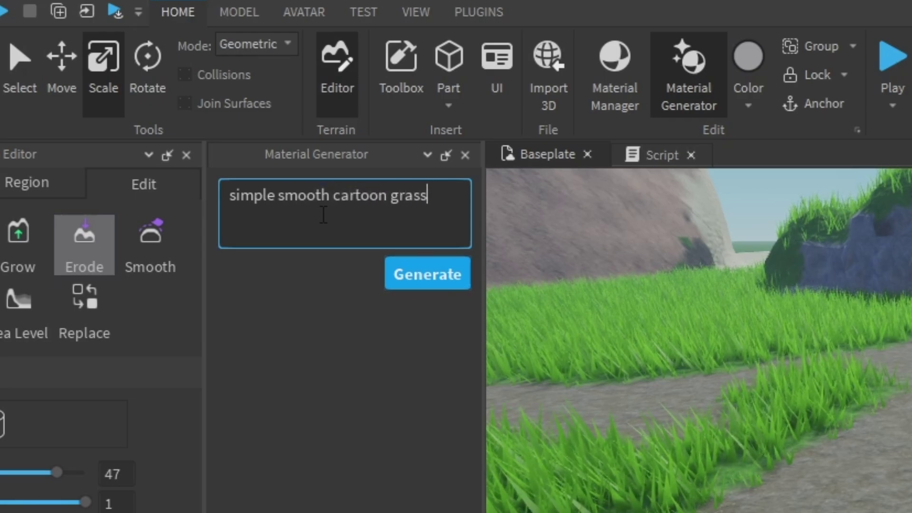
{"action": "type", "text": "shaded"}
{"action": "key", "text": "Return"}
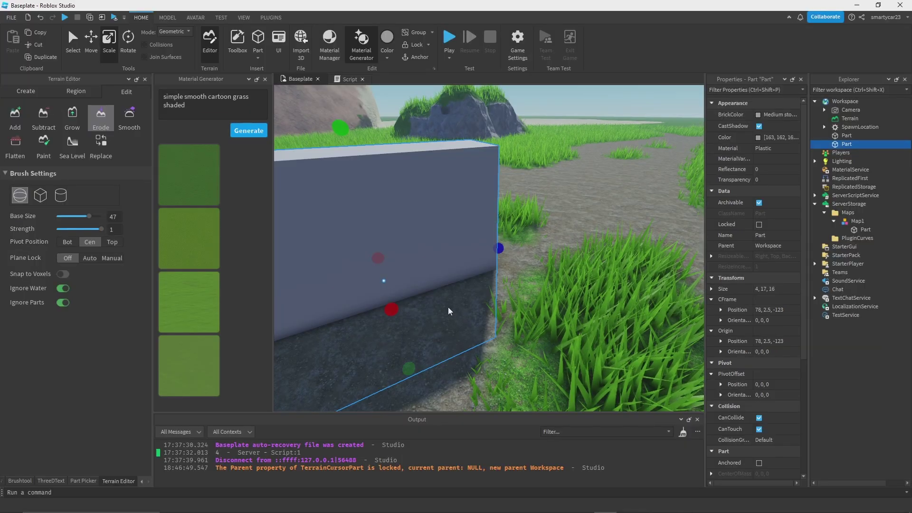
Undo the block's height stretch and widen it into a flat slab of size 12, 1, 16.
{"action": "key", "text": "ctrl+z"}
{"action": "left_click_drag", "start_coordinate": [391, 309], "coordinate": [405, 359], "text": "ctrl"}
{"action": "right_click_drag", "start_coordinate": [454, 333], "coordinate": [245, 350]}
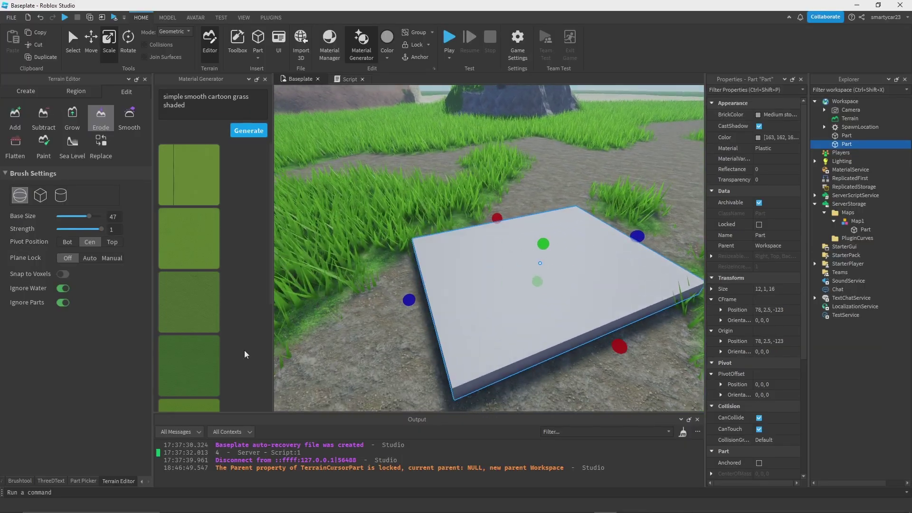
Choose a generated grass texture for the slab, set its base material to Grass, and save and apply the variant.
{"action": "left_click", "coordinate": [208, 337]}
{"action": "scroll", "coordinate": [546, 292], "scroll_direction": "up", "scroll_amount": 10}
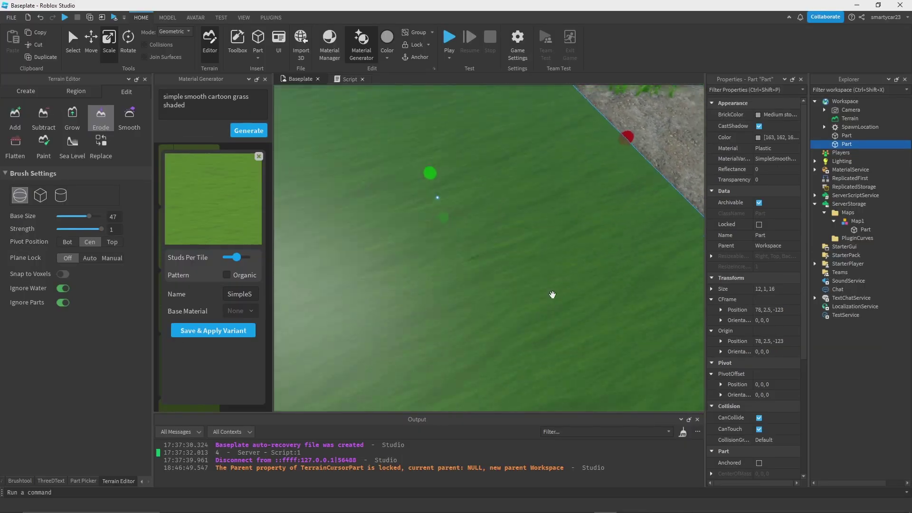
{"action": "right_click_drag", "start_coordinate": [548, 292], "coordinate": [468, 291]}
{"action": "left_click", "coordinate": [236, 310]}
{"action": "left_click", "coordinate": [236, 309]}
{"action": "left_click", "coordinate": [236, 310]}
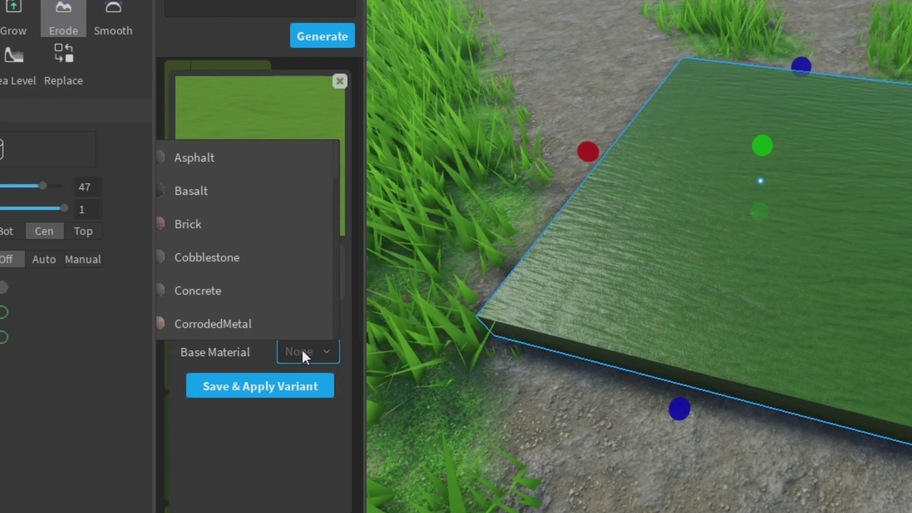
{"action": "scroll", "coordinate": [219, 279], "scroll_direction": "down", "scroll_amount": 7}
{"action": "scroll", "coordinate": [247, 296], "scroll_direction": "down", "scroll_amount": 2}
{"action": "scroll", "coordinate": [209, 307], "scroll_direction": "up", "scroll_amount": 2}
{"action": "scroll", "coordinate": [200, 294], "scroll_direction": "up", "scroll_amount": 3}
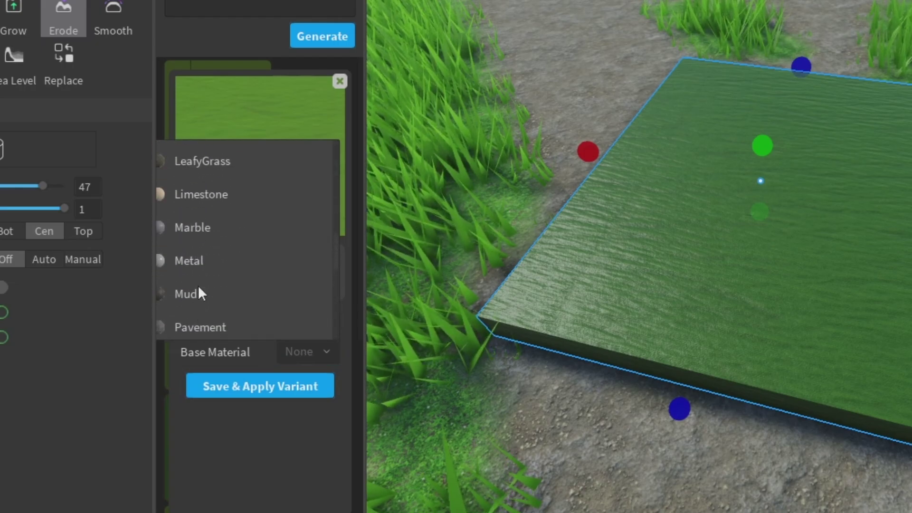
{"action": "scroll", "coordinate": [197, 291], "scroll_direction": "up", "scroll_amount": 1}
{"action": "left_click", "coordinate": [199, 291]}
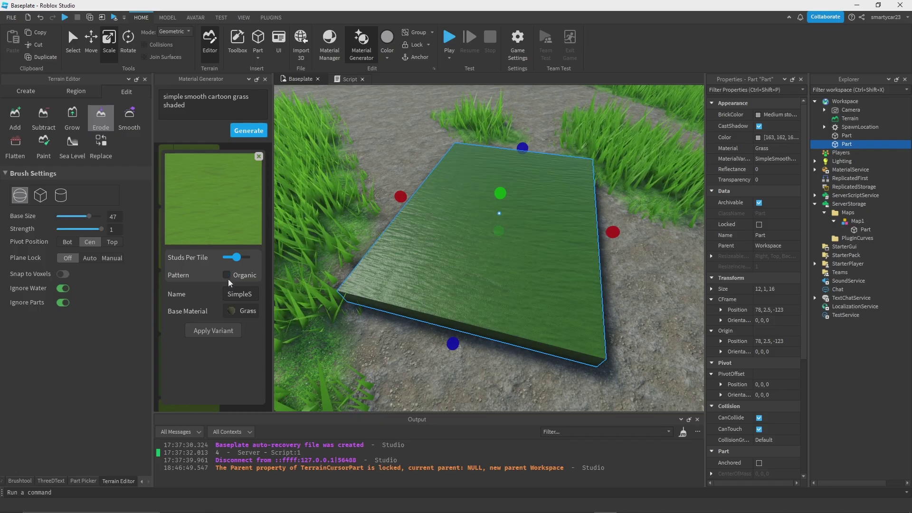
Enable the Organic pattern for the grass variant and inspect the slab's surface up close.
{"action": "left_click", "coordinate": [283, 288]}
{"action": "scroll", "coordinate": [383, 276], "scroll_direction": "up", "scroll_amount": 4}
{"action": "scroll", "coordinate": [383, 275], "scroll_direction": "down", "scroll_amount": 4}
{"action": "right_click_drag", "start_coordinate": [383, 276], "coordinate": [391, 274]}
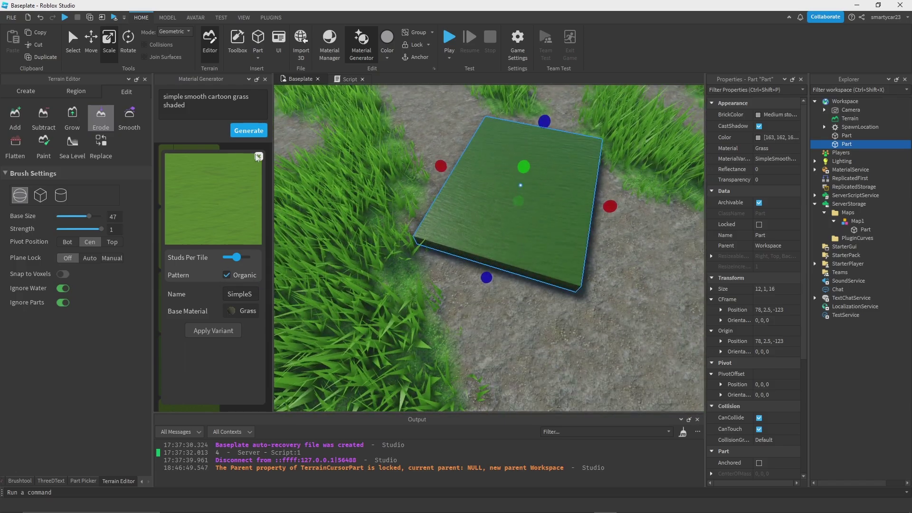
Close the variant's details and widen the grass-textured slab to size 14, 1, 16.
{"action": "left_click", "coordinate": [257, 157]}
{"action": "scroll", "coordinate": [513, 186], "scroll_direction": "down", "scroll_amount": 2}
{"action": "right_click_drag", "start_coordinate": [513, 186], "coordinate": [726, 196]}
{"action": "scroll", "coordinate": [605, 229], "scroll_direction": "up", "scroll_amount": 4}
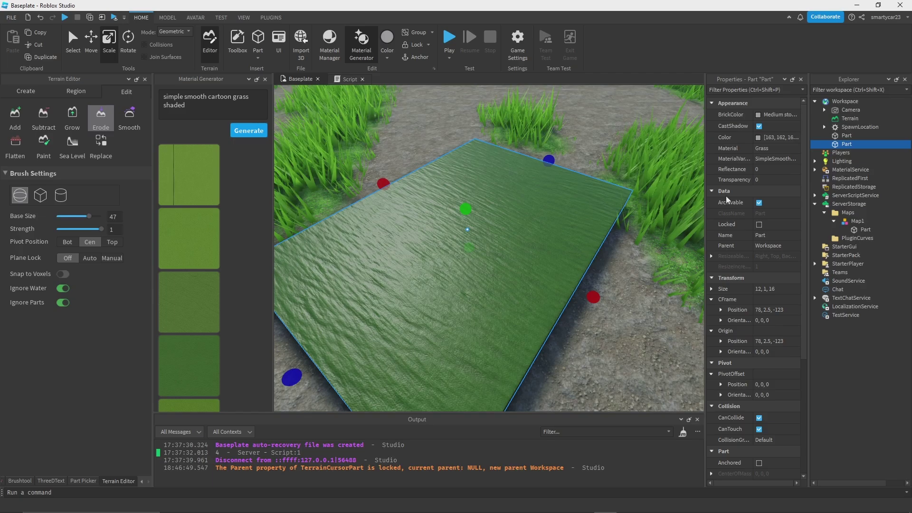
{"action": "left_click_drag", "start_coordinate": [590, 295], "coordinate": [616, 309]}
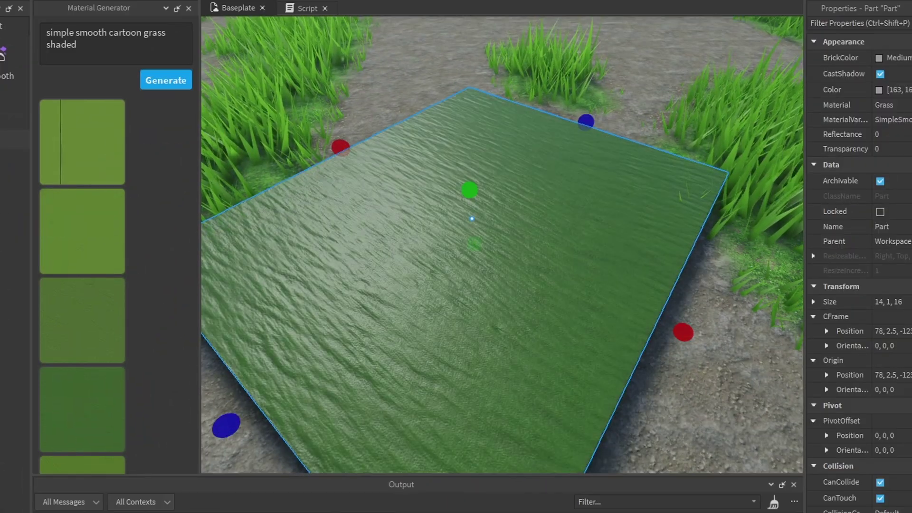
Override the Grass material in MaterialService with the generated smooth cartoon grass variant.
{"action": "scroll", "coordinate": [526, 226], "scroll_direction": "down", "scroll_amount": 2}
{"action": "left_click", "coordinate": [528, 87]}
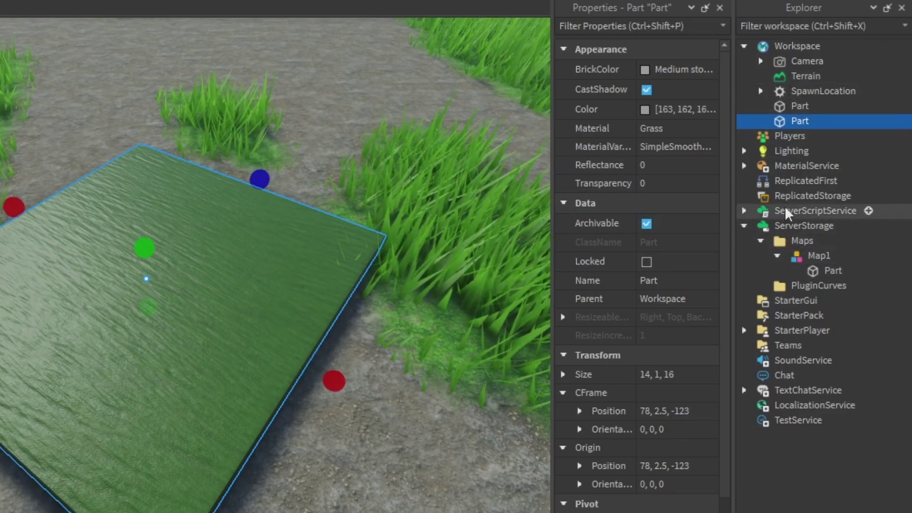
{"action": "left_click", "coordinate": [790, 169]}
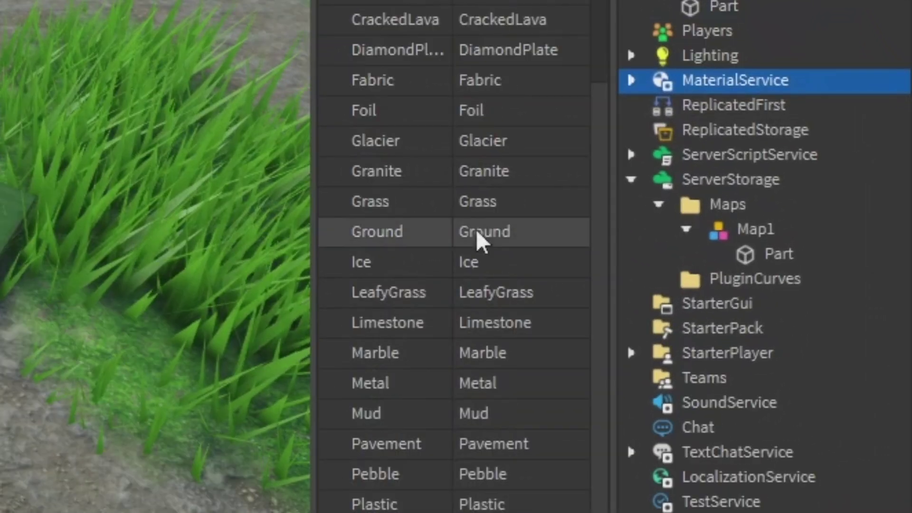
{"action": "left_click", "coordinate": [487, 205]}
{"action": "left_click", "coordinate": [577, 204]}
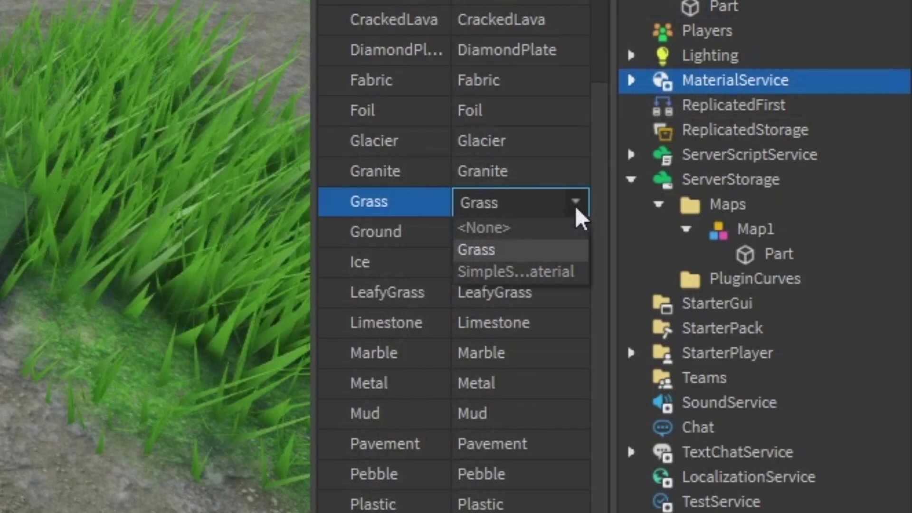
{"action": "left_click", "coordinate": [539, 272]}
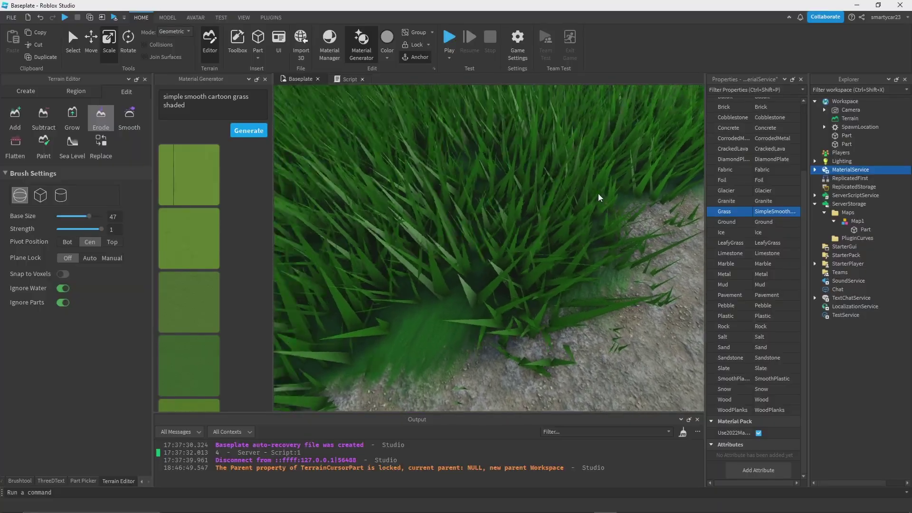
Duplicate the cartoon grass variant in MaterialService and set the copy's base material to LeafyGrass.
{"action": "scroll", "coordinate": [598, 194], "scroll_direction": "down", "scroll_amount": 3}
{"action": "right_click_drag", "start_coordinate": [597, 195], "coordinate": [554, 173]}
{"action": "scroll", "coordinate": [549, 195], "scroll_direction": "up", "scroll_amount": 3}
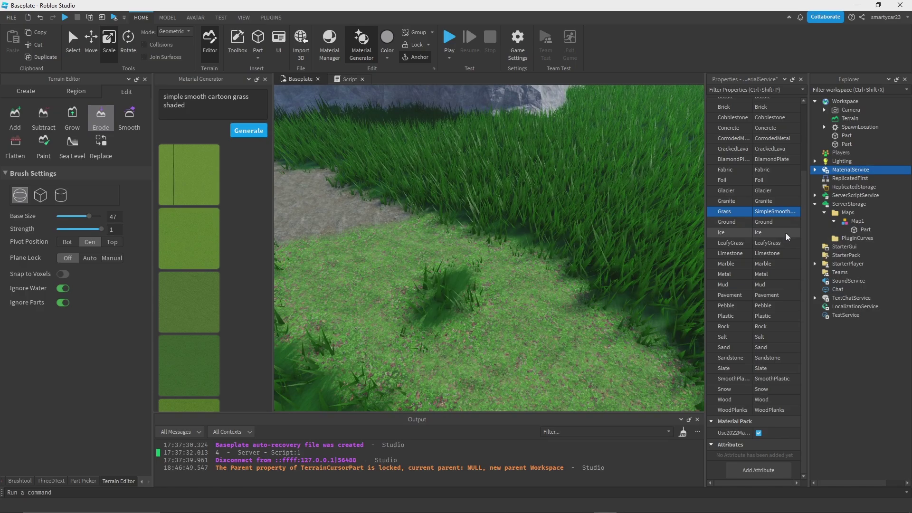
{"action": "scroll", "coordinate": [784, 218], "scroll_direction": "up", "scroll_amount": 3}
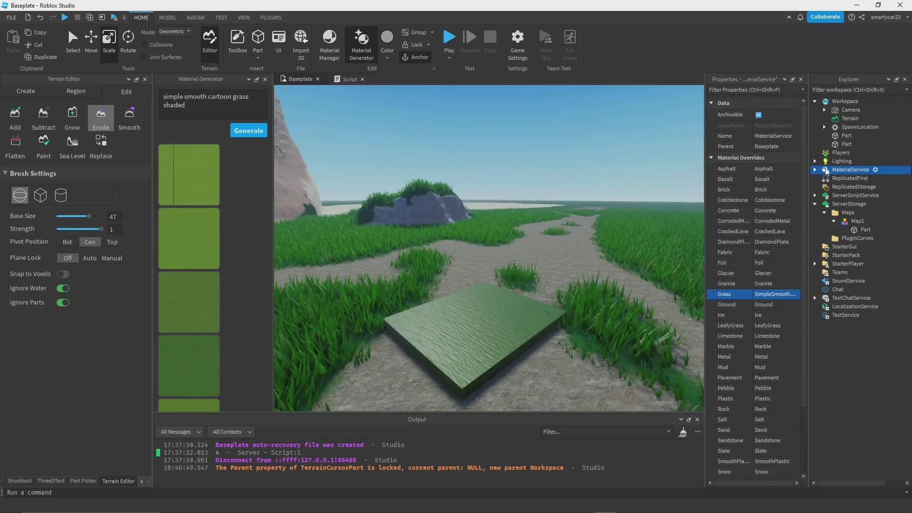
{"action": "left_click", "coordinate": [815, 170]}
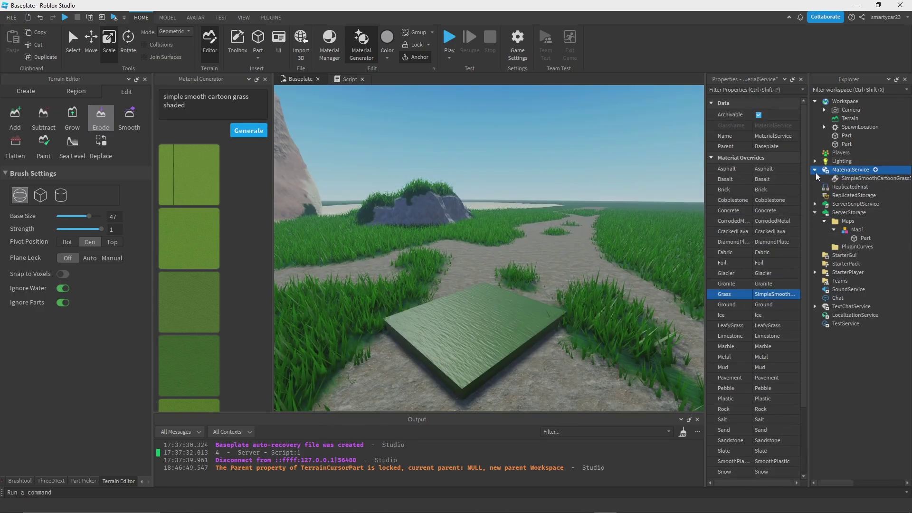
{"action": "left_click", "coordinate": [840, 179]}
{"action": "key", "text": "ctrl+d"}
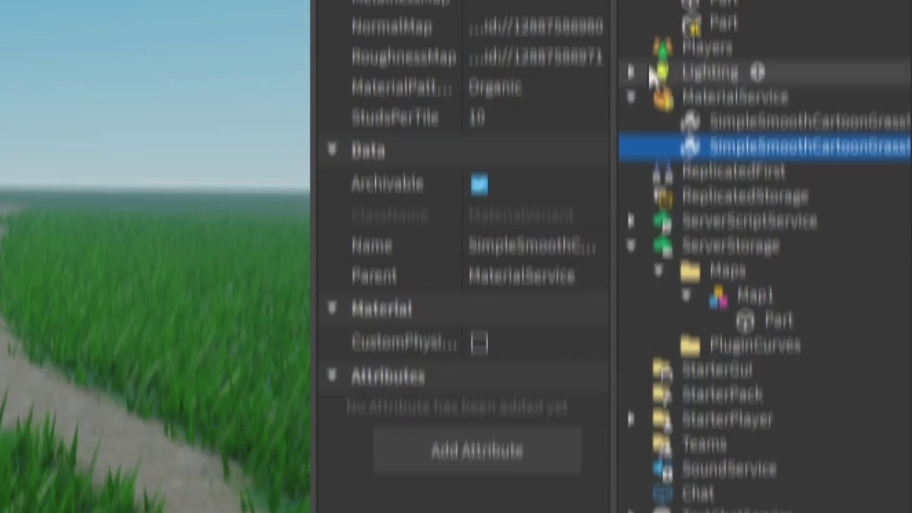
{"action": "left_click", "coordinate": [537, 164]}
{"action": "left_click", "coordinate": [594, 136]}
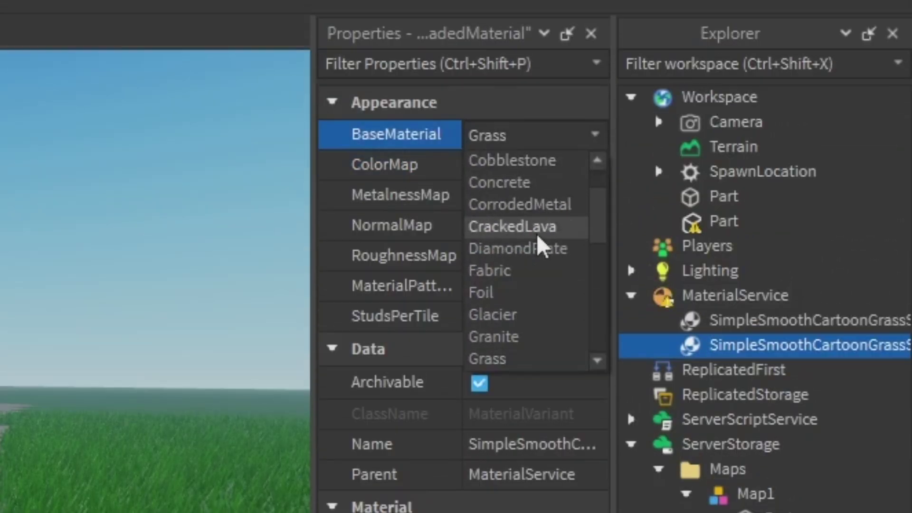
{"action": "scroll", "coordinate": [539, 247], "scroll_direction": "down", "scroll_amount": 6}
{"action": "scroll", "coordinate": [528, 257], "scroll_direction": "up", "scroll_amount": 3}
{"action": "left_click", "coordinate": [514, 203]}
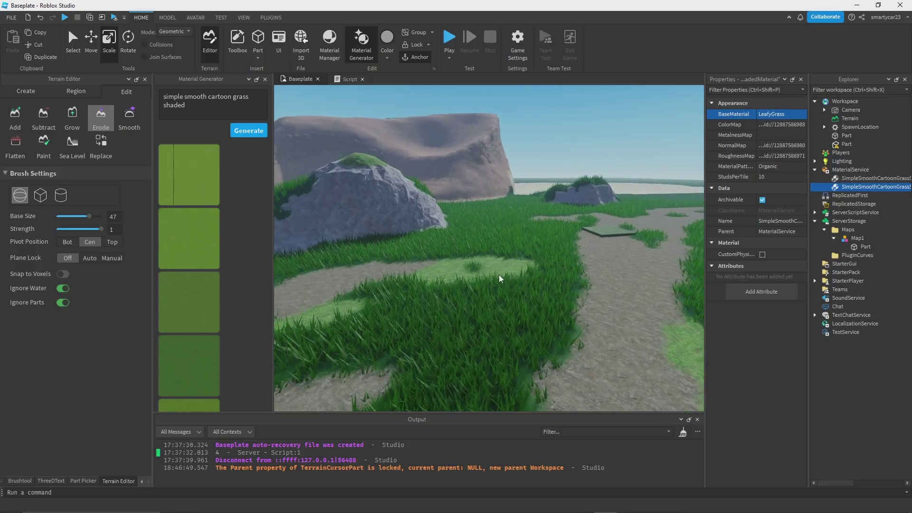
Override the LeafyGrass material in MaterialService with the duplicated cartoon grass variant.
{"action": "scroll", "coordinate": [500, 279], "scroll_direction": "down", "scroll_amount": 5}
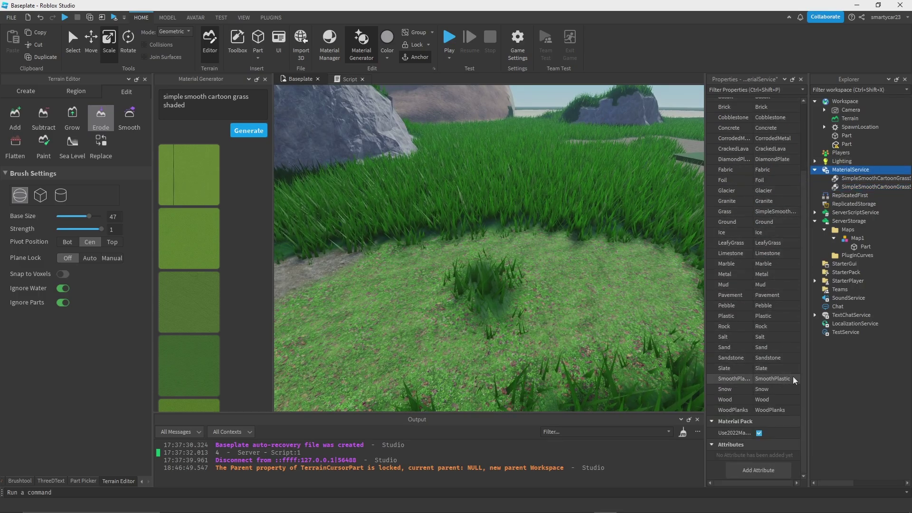
{"action": "scroll", "coordinate": [773, 200], "scroll_direction": "down", "scroll_amount": 1}
{"action": "left_click", "coordinate": [797, 295]}
{"action": "left_click", "coordinate": [775, 319]}
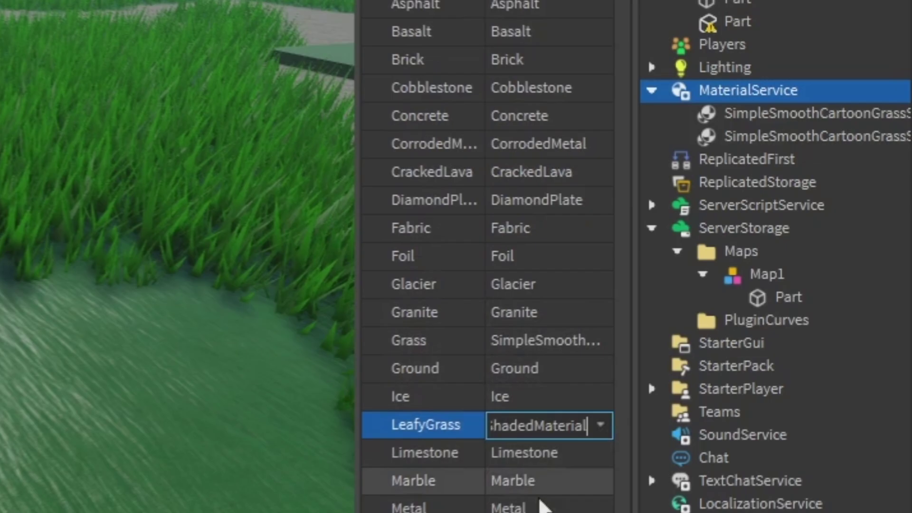
Change the material prompt to "simple smooth cartoon mud shaded" and generate new textures.
{"action": "right_click_drag", "start_coordinate": [578, 294], "coordinate": [551, 316]}
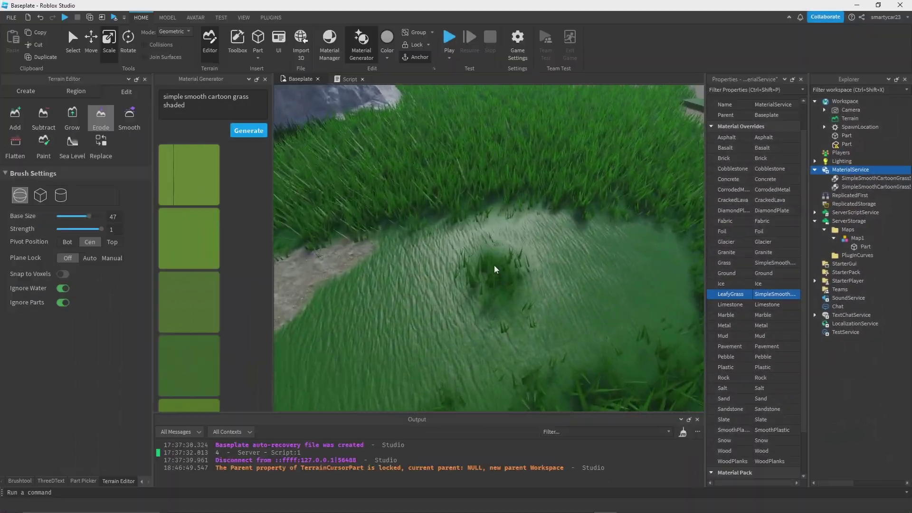
{"action": "scroll", "coordinate": [362, 297], "scroll_direction": "up", "scroll_amount": 5}
{"action": "scroll", "coordinate": [498, 270], "scroll_direction": "down", "scroll_amount": 5}
{"action": "right_click_drag", "start_coordinate": [491, 268], "coordinate": [428, 247]}
{"action": "left_click", "coordinate": [174, 97]}
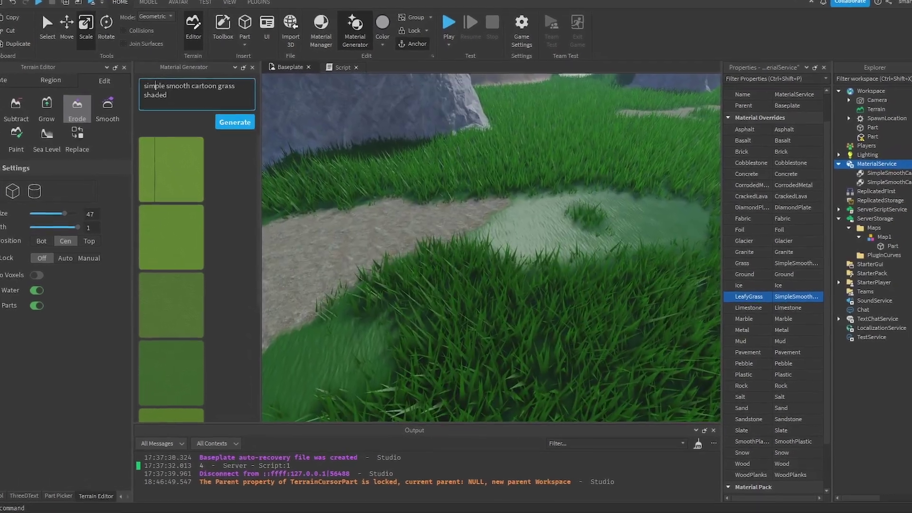
{"action": "double_click", "coordinate": [179, 86]}
{"action": "left_click", "coordinate": [209, 86]}
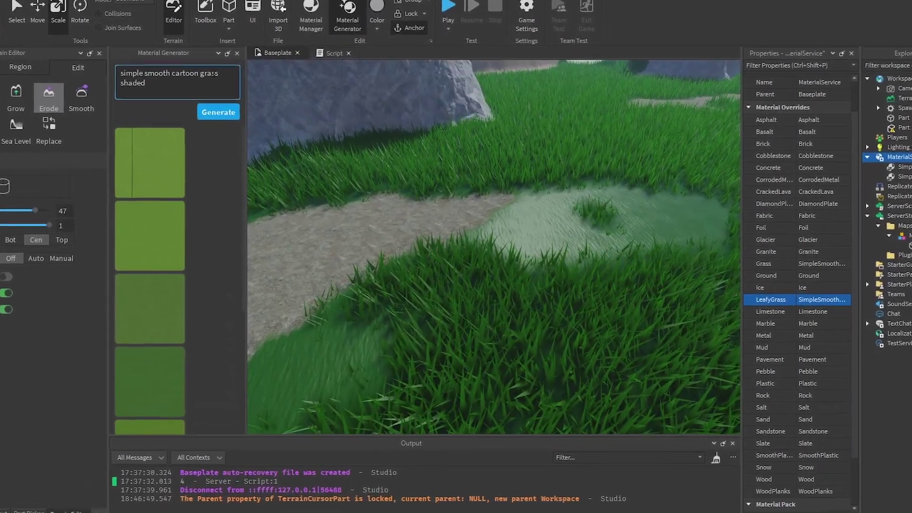
{"action": "double_click", "coordinate": [230, 86]}
{"action": "type", "text": "mud"}
{"action": "left_click", "coordinate": [202, 102]}
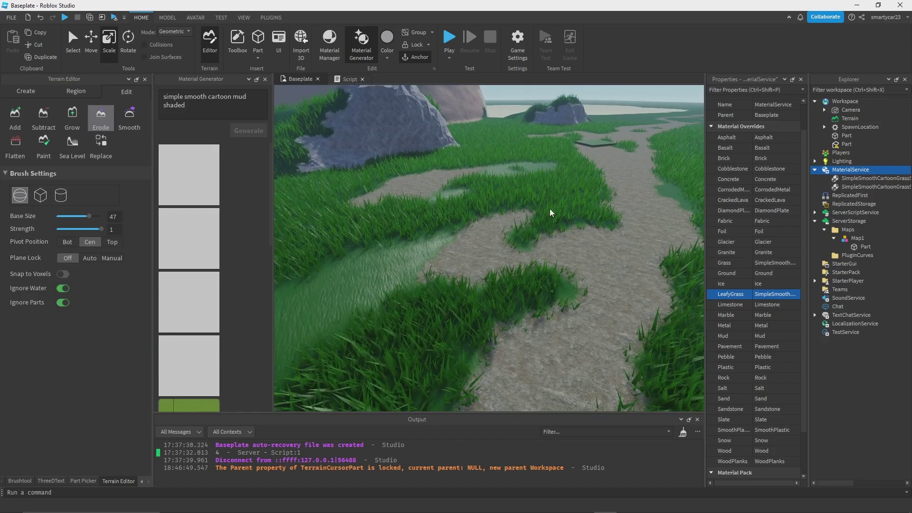
Apply a generated mud texture to the slab and inspect its surface up close.
{"action": "right_click_drag", "start_coordinate": [550, 209], "coordinate": [552, 269]}
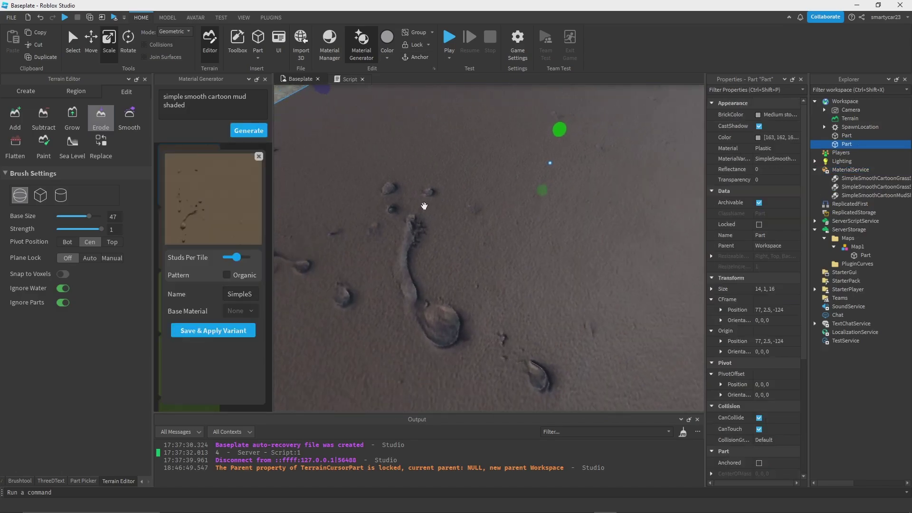
{"action": "scroll", "coordinate": [442, 210], "scroll_direction": "down", "scroll_amount": 5}
{"action": "scroll", "coordinate": [445, 214], "scroll_direction": "up", "scroll_amount": 5}
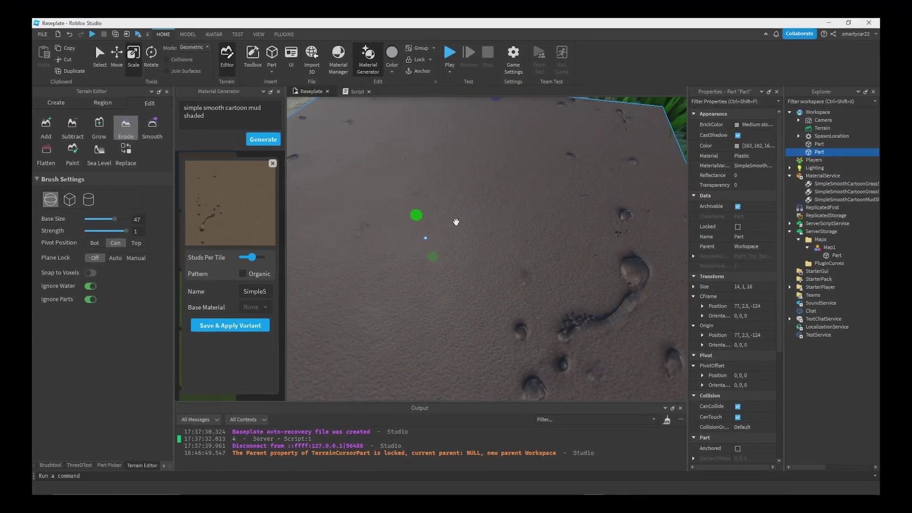
{"action": "scroll", "coordinate": [456, 222], "scroll_direction": "down", "scroll_amount": 5}
{"action": "right_click_drag", "start_coordinate": [456, 222], "coordinate": [456, 221]}
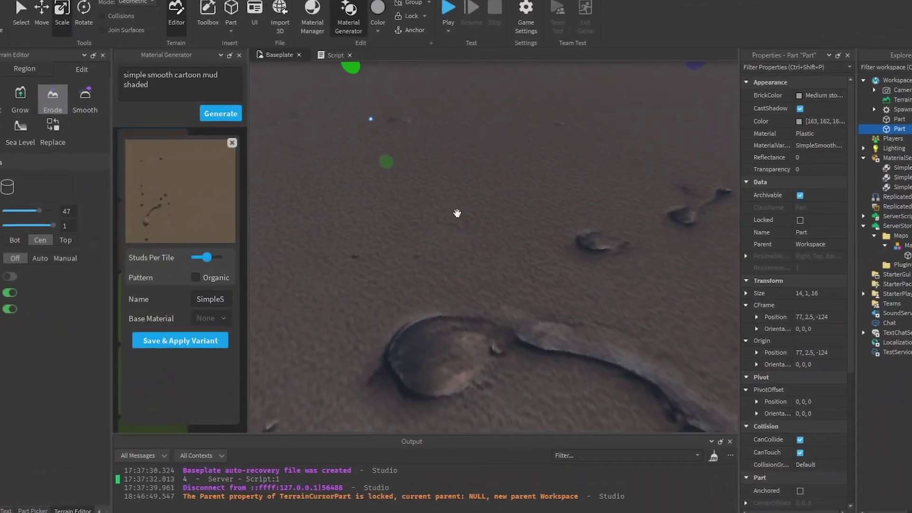
{"action": "scroll", "coordinate": [458, 213], "scroll_direction": "down", "scroll_amount": 5}
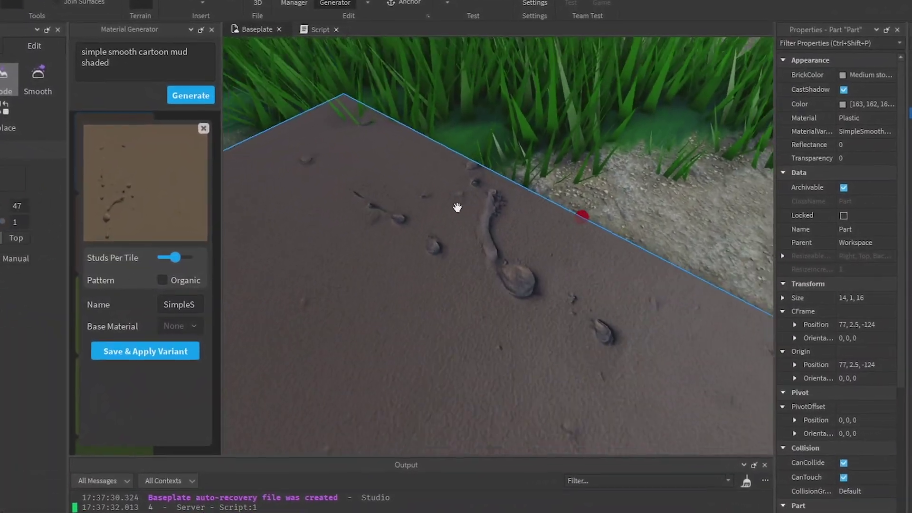
{"action": "scroll", "coordinate": [457, 209], "scroll_direction": "down", "scroll_amount": 5}
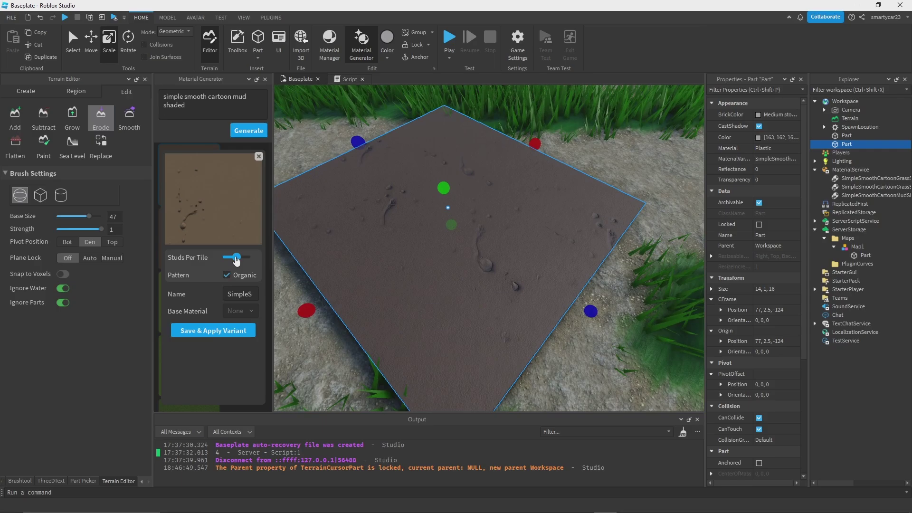
Enable the Organic pattern for the mud variant, set 11.4 studs per tile and base material Mud, and save and apply it.
{"action": "left_click", "coordinate": [241, 311]}
{"action": "scroll", "coordinate": [220, 267], "scroll_direction": "down", "scroll_amount": 10}
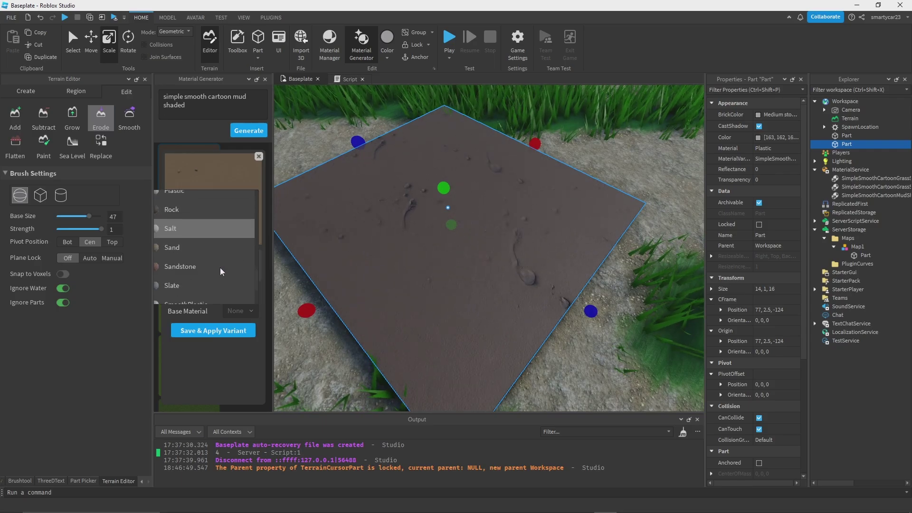
{"action": "scroll", "coordinate": [197, 281], "scroll_direction": "up", "scroll_amount": 3}
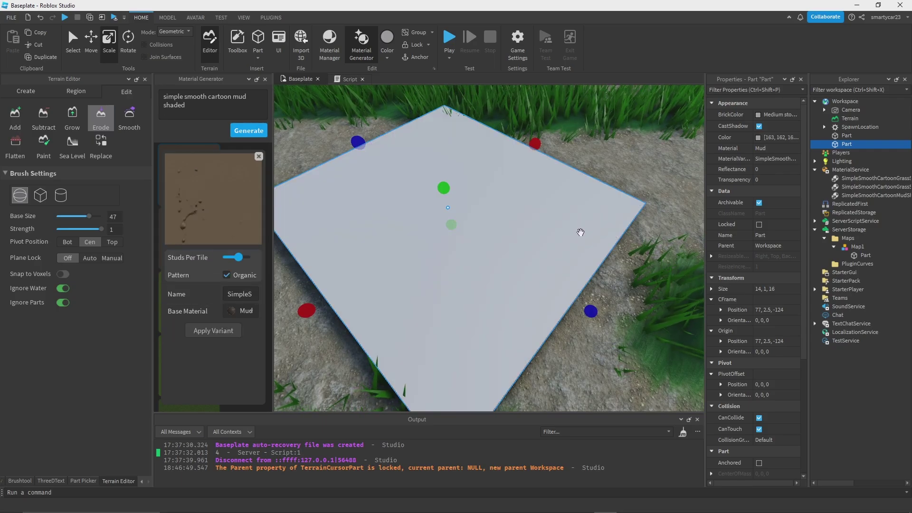
{"action": "left_click", "coordinate": [634, 164]}
Override the Mud material in MaterialService with the generated smooth cartoon mud variant.
{"action": "scroll", "coordinate": [627, 153], "scroll_direction": "down", "scroll_amount": 5}
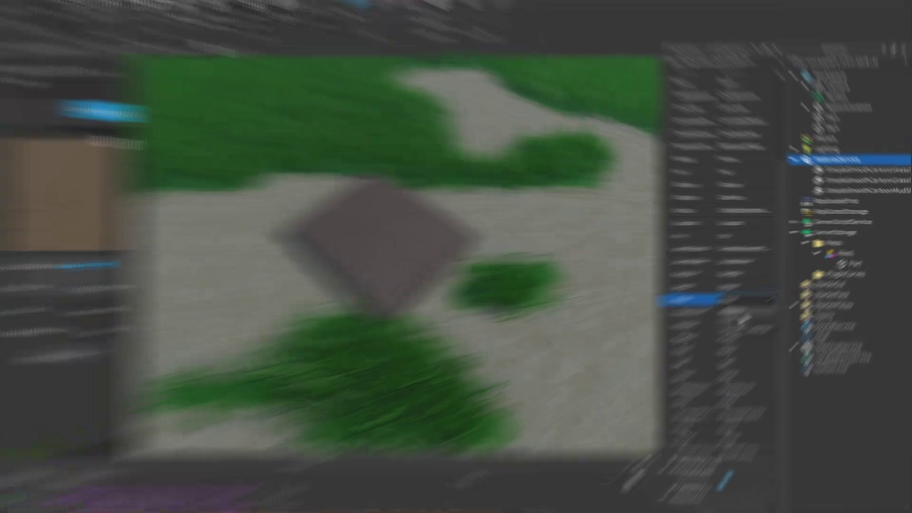
{"action": "left_click", "coordinate": [837, 314]}
{"action": "left_click", "coordinate": [837, 343]}
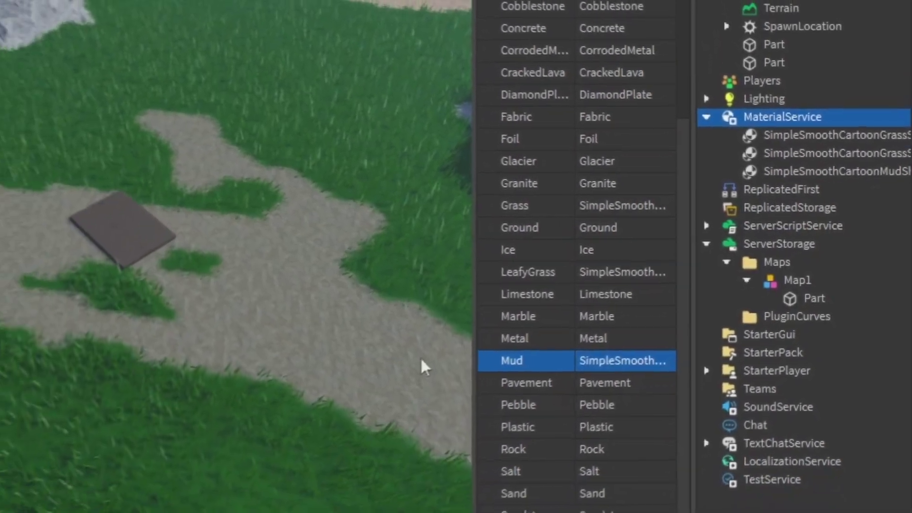
Duplicate the mud variant with Ground as its base material and override the Ground material in MaterialService with the copy.
{"action": "key", "text": "w"}
{"action": "scroll", "coordinate": [630, 368], "scroll_direction": "up", "scroll_amount": 3}
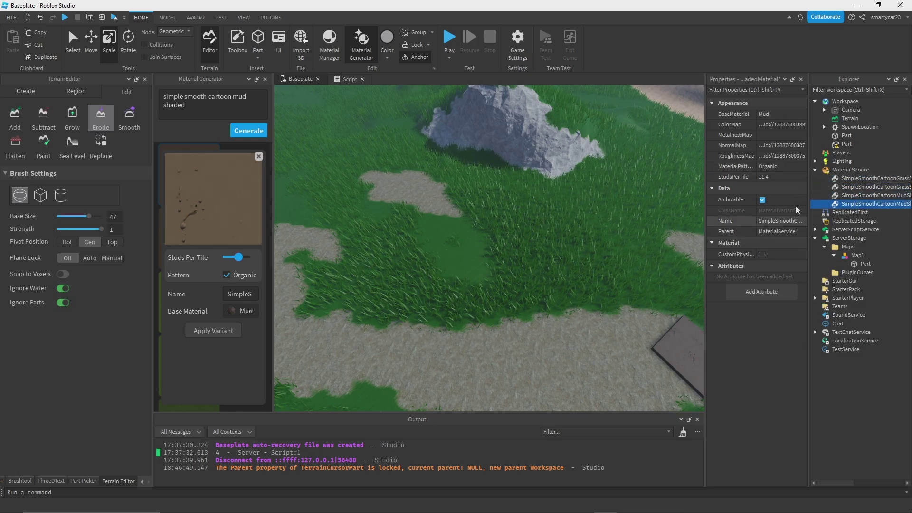
{"action": "left_click", "coordinate": [842, 171]}
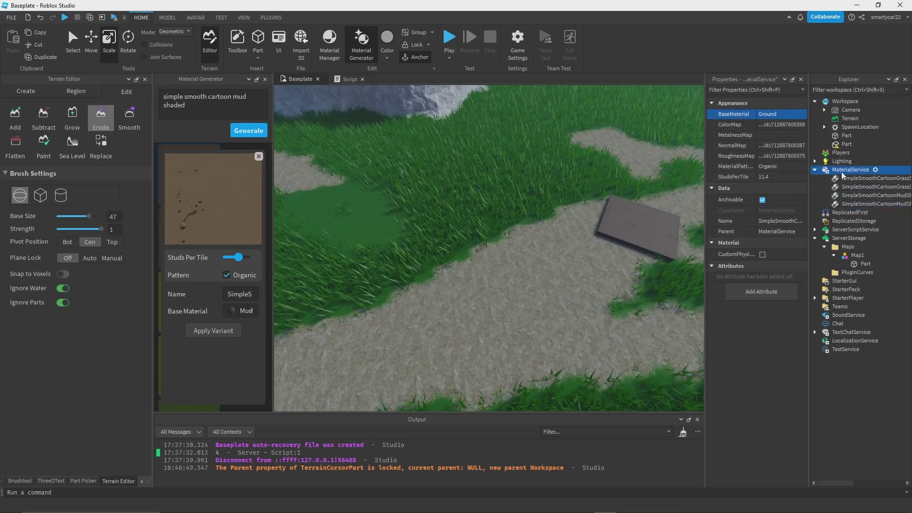
{"action": "left_click", "coordinate": [797, 221]}
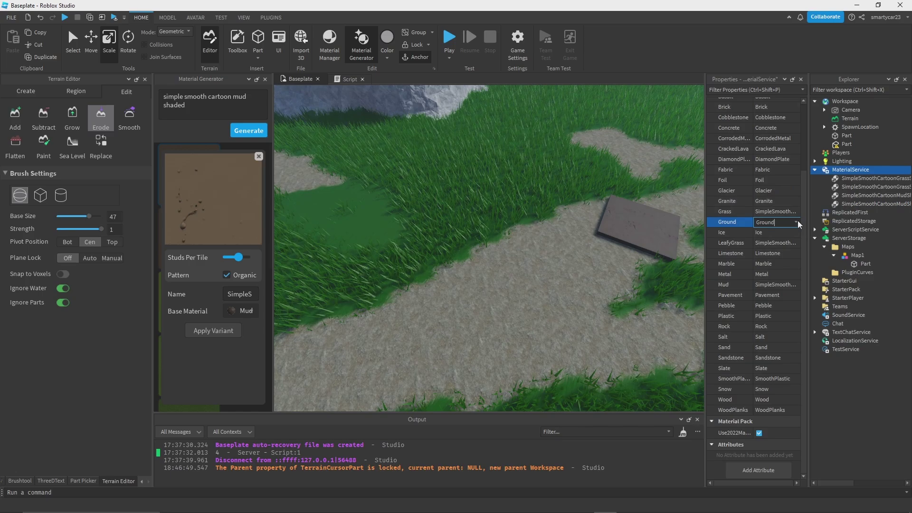
{"action": "left_click", "coordinate": [798, 222]}
{"action": "left_click", "coordinate": [771, 243]}
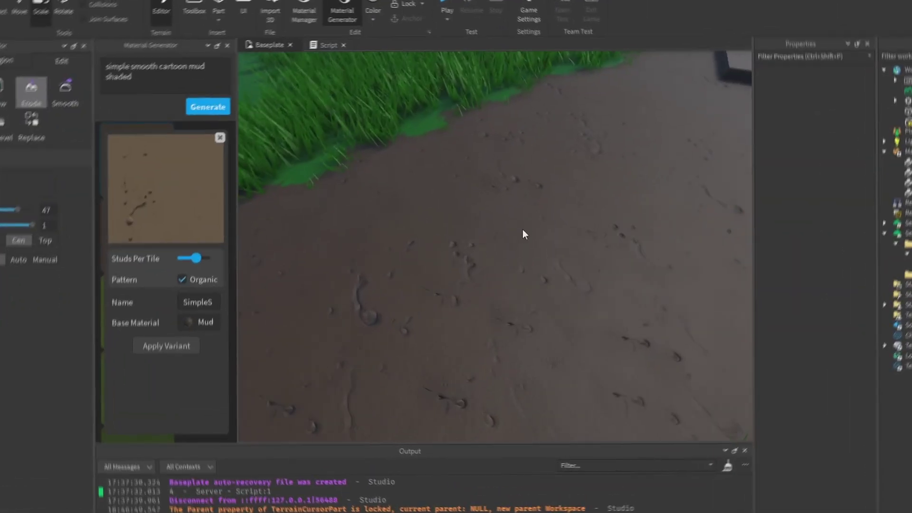
Change the material prompt to "simple smooth cartoon rock shaded" and generate new textures.
{"action": "right_click_drag", "start_coordinate": [523, 229], "coordinate": [484, 247]}
{"action": "key", "text": "s"}
{"action": "key", "text": "q"}
{"action": "key", "text": "w"}
{"action": "key", "text": "e"}
{"action": "key", "text": "w"}
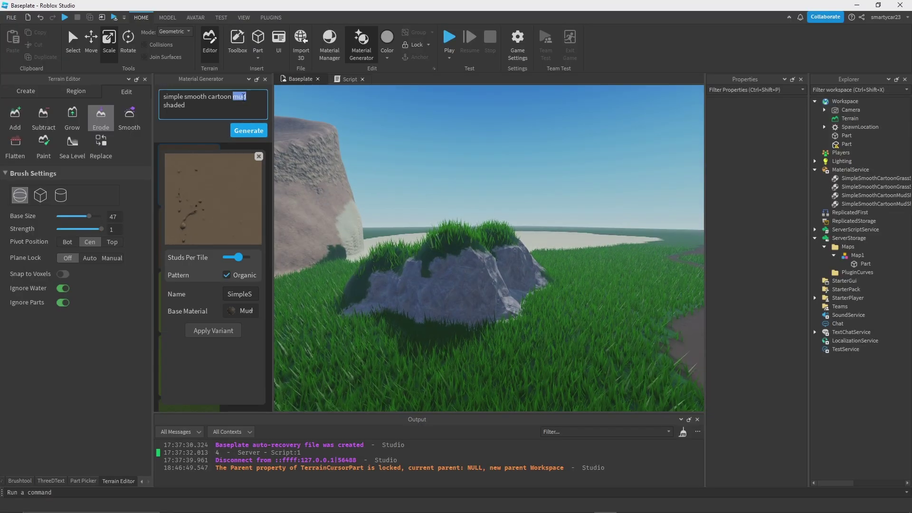
{"action": "key", "text": "Return"}
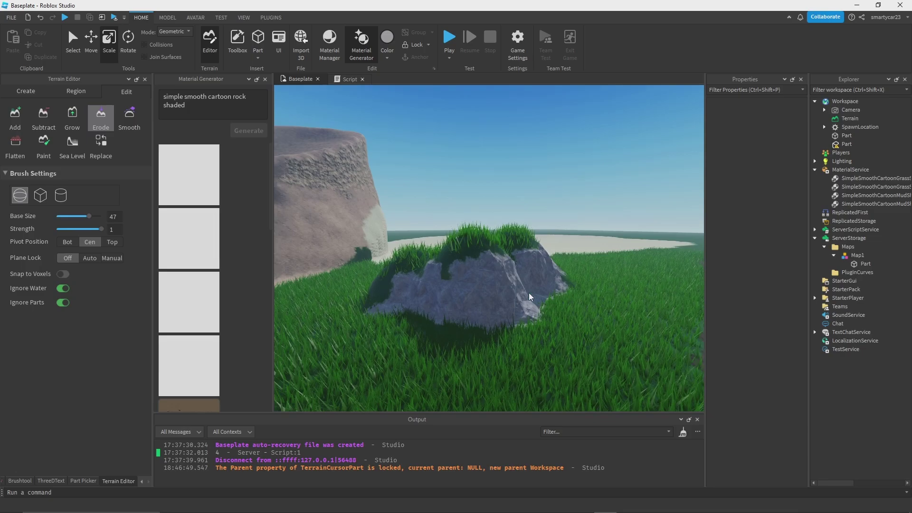
Choose a generated rock texture for the slab, set its base material to Basalt, and save and apply the variant.
{"action": "left_click", "coordinate": [846, 170]}
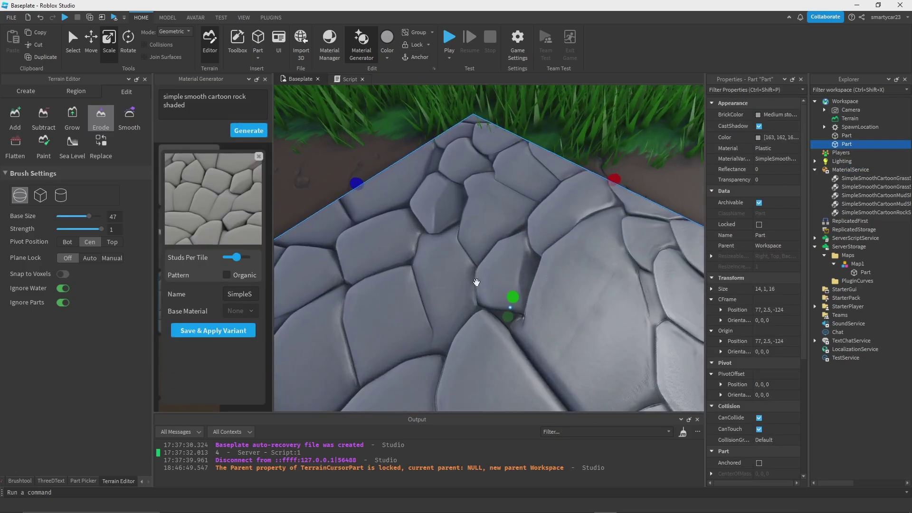
{"action": "scroll", "coordinate": [475, 271], "scroll_direction": "up", "scroll_amount": 5}
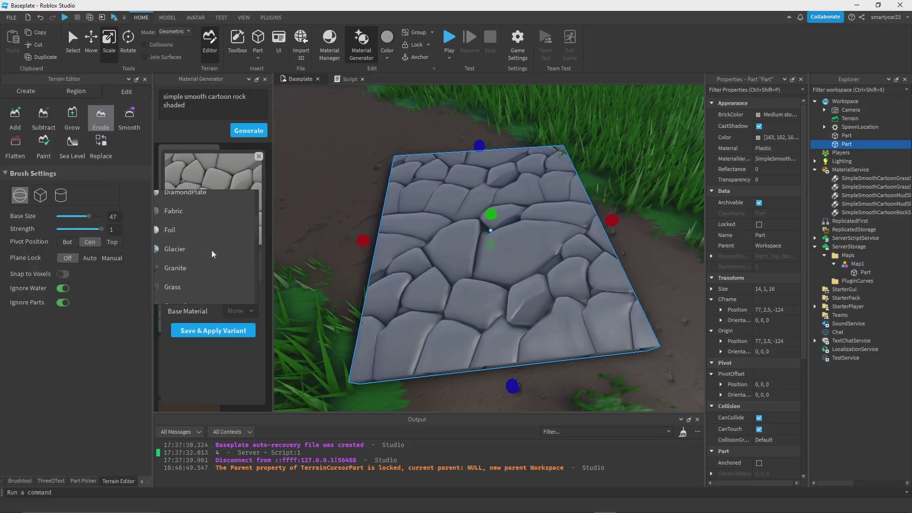
{"action": "scroll", "coordinate": [212, 252], "scroll_direction": "down", "scroll_amount": 5}
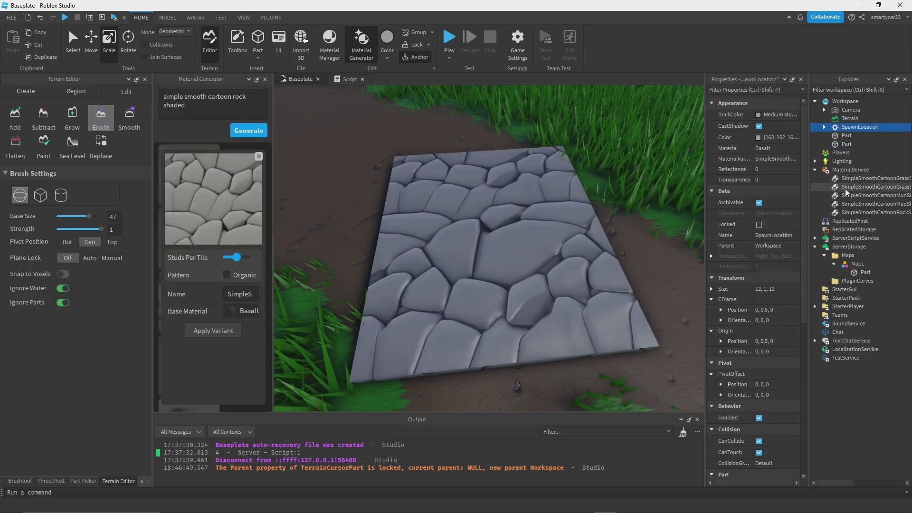
Override the Basalt material in MaterialService with the cartoon rock variant and inspect the rock formation in the terrain.
{"action": "left_click", "coordinate": [846, 171]}
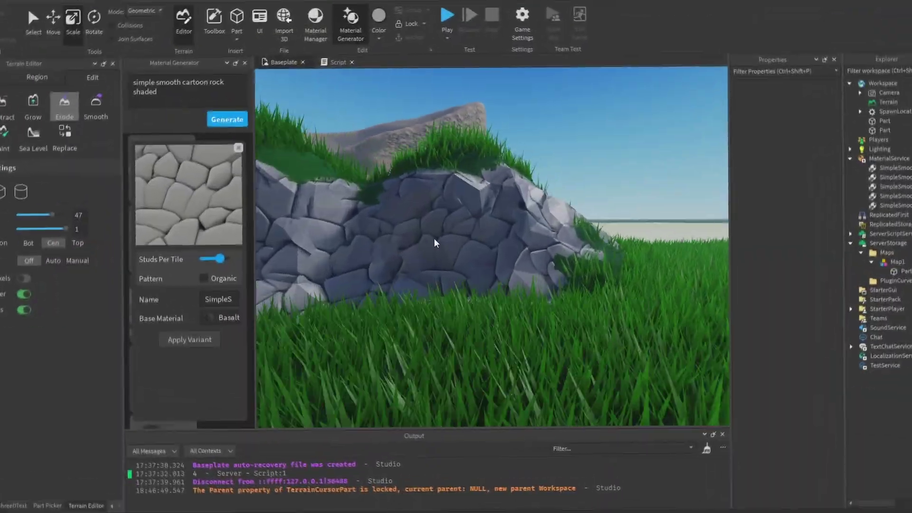
{"action": "right_click_drag", "start_coordinate": [434, 239], "coordinate": [434, 238]}
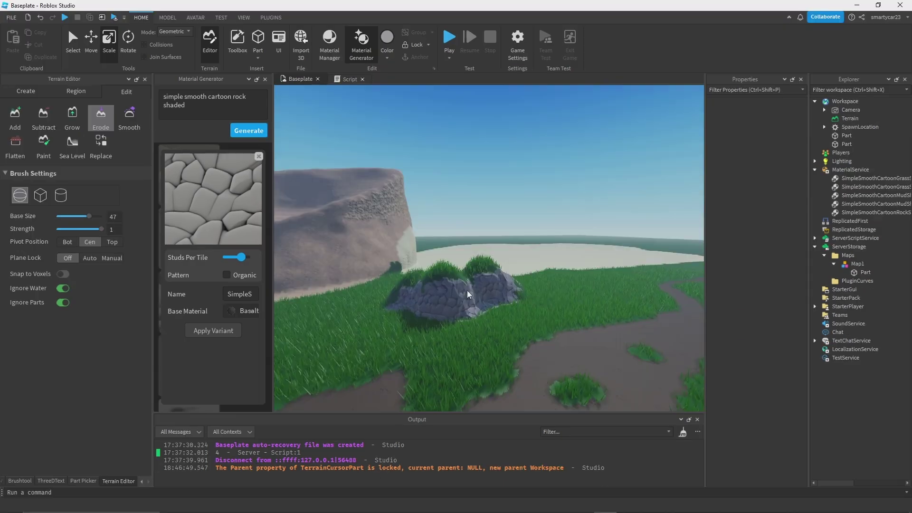
{"action": "right_click_drag", "start_coordinate": [467, 290], "coordinate": [467, 290]}
{"action": "key", "text": "w"}
{"action": "key", "text": "s"}
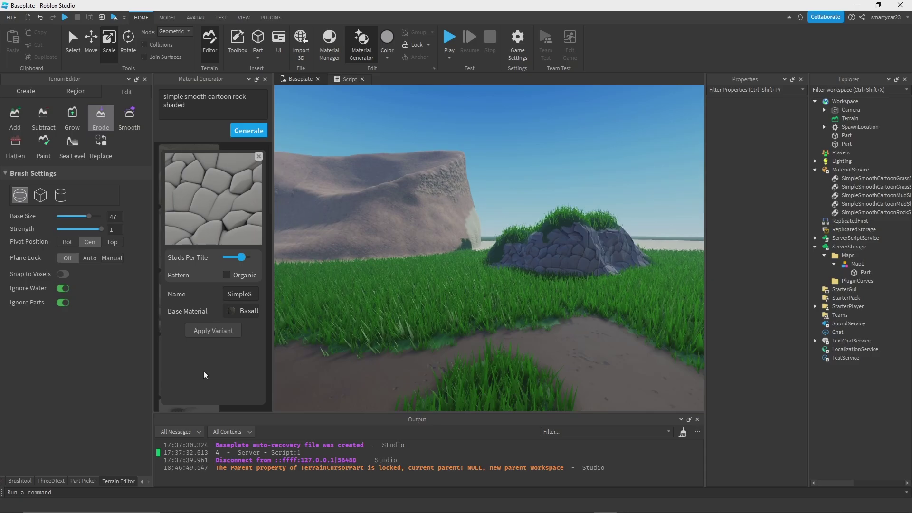